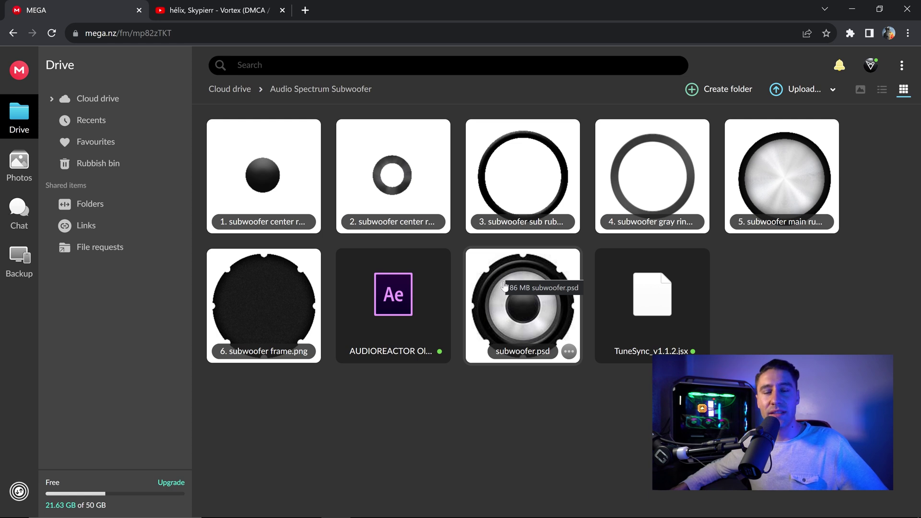
Step: Bring up the YouTube video 'hélix, Skypierr - Vortex (DMCA / ROYALTY FREE)'
{"action": "left_click", "coordinate": [226, 10]}
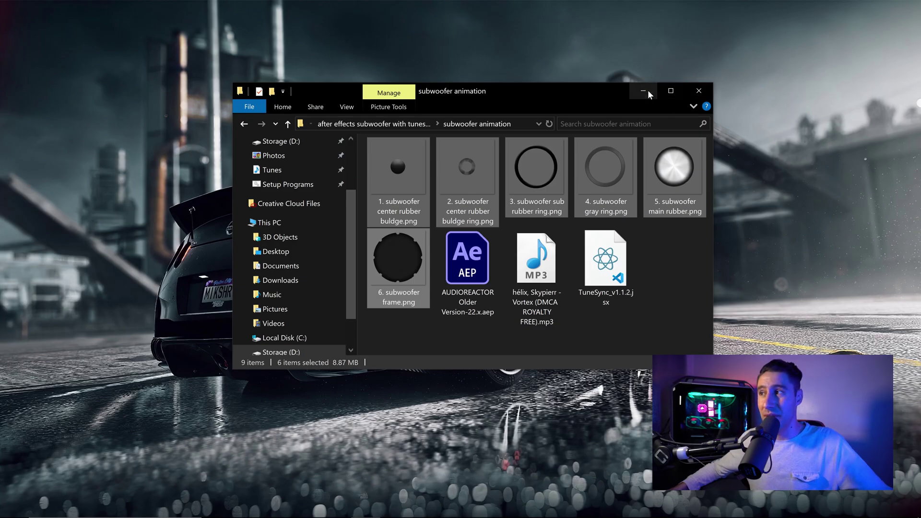
Step: Put the YouTube Vortex page away so the Windows desktop shows
{"action": "left_click", "coordinate": [648, 90]}
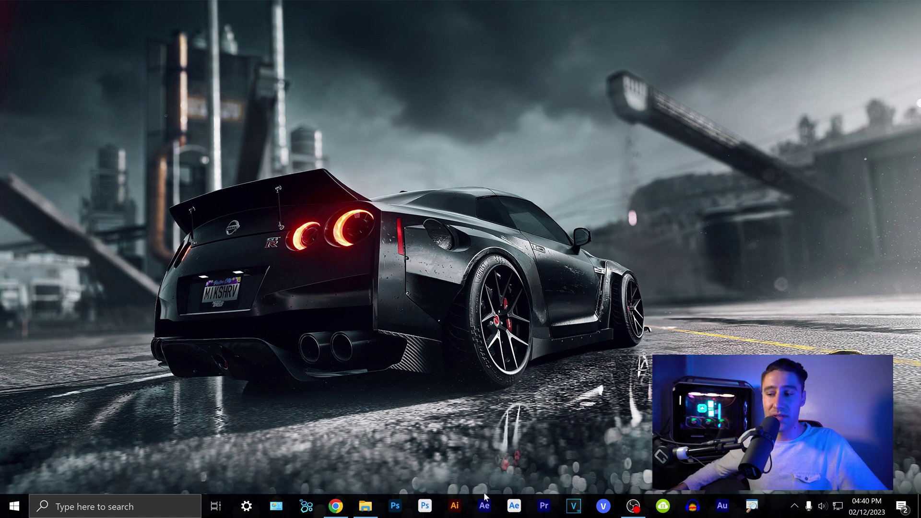
Step: In a new Explorer window, go to C:\Program Files\Adobe\Adobe After Effects 2024\Support Files\Scripts\ScriptUI Panels
{"action": "right_click", "coordinate": [366, 506]}
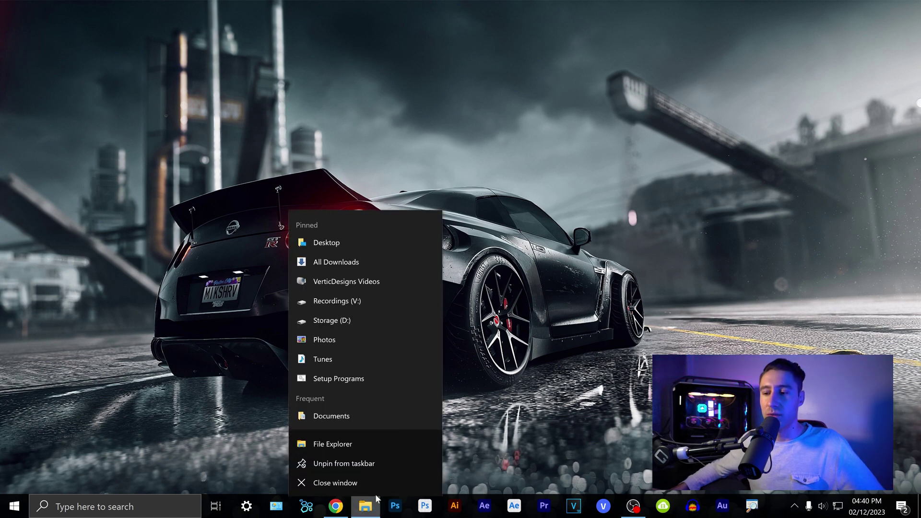
{"action": "left_click", "coordinate": [341, 442]}
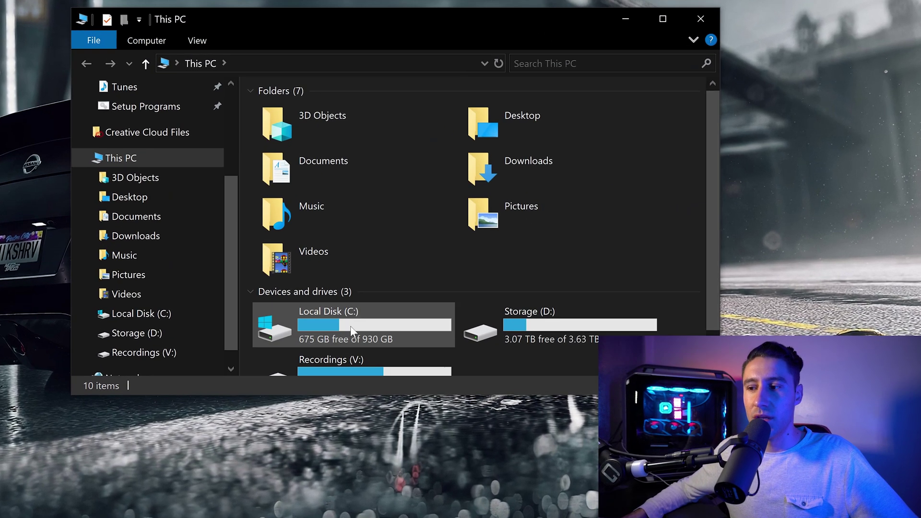
{"action": "scroll", "coordinate": [350, 326], "scroll_direction": "down", "scroll_amount": 1}
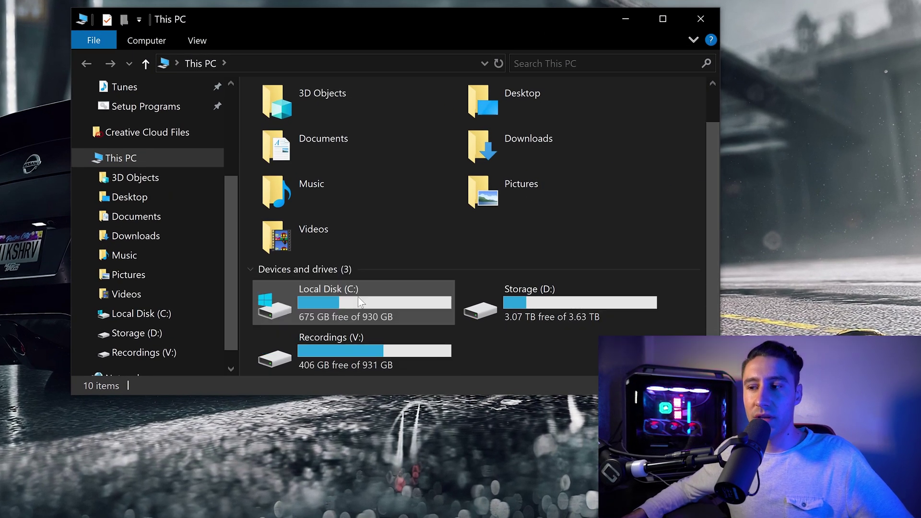
{"action": "mouse_move", "coordinate": [339, 303]}
{"action": "double_click", "coordinate": [336, 296]}
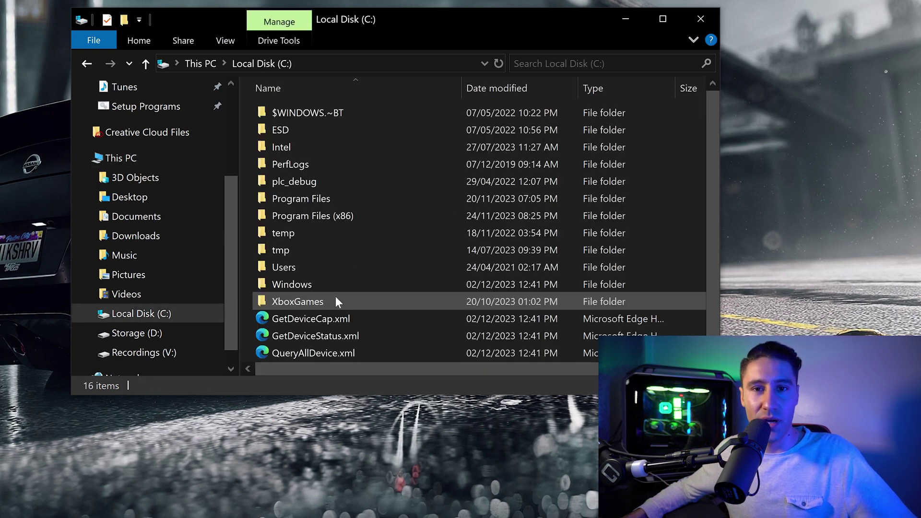
{"action": "double_click", "coordinate": [332, 198]}
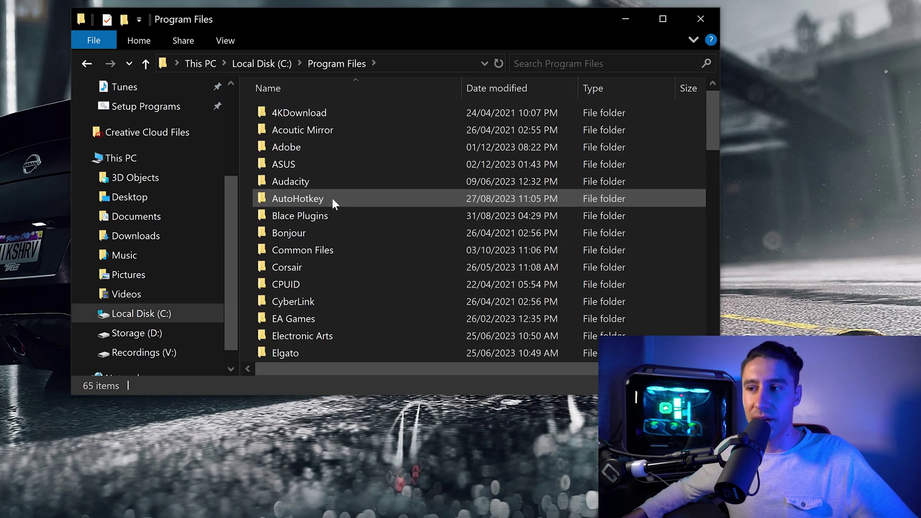
{"action": "double_click", "coordinate": [300, 146]}
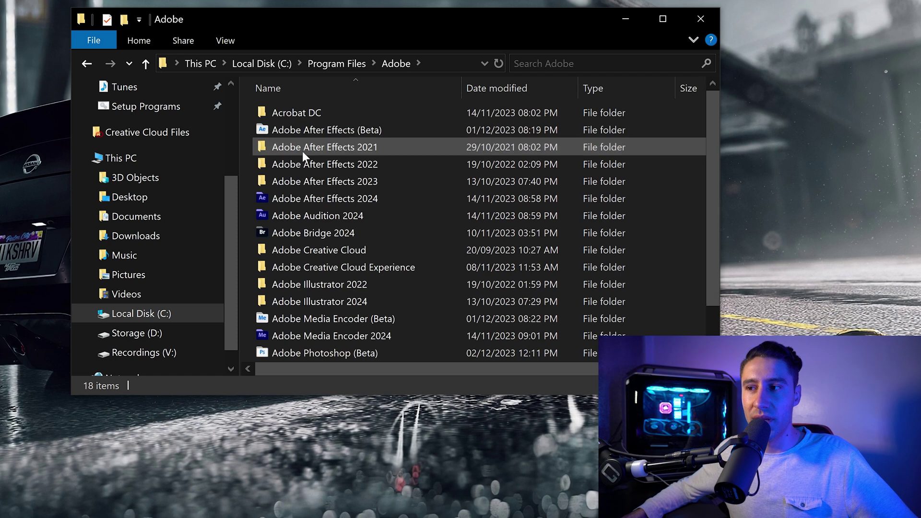
{"action": "double_click", "coordinate": [337, 200]}
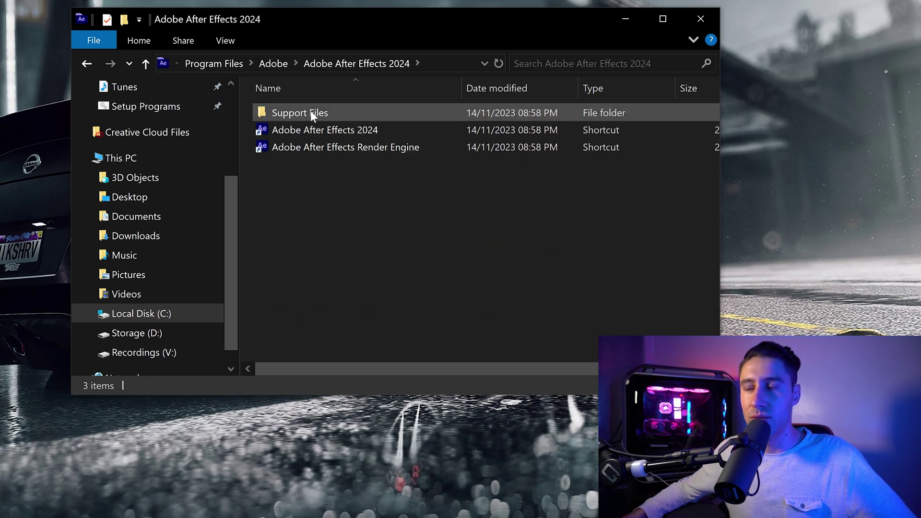
{"action": "double_click", "coordinate": [310, 110]}
{"action": "scroll", "coordinate": [358, 172], "scroll_direction": "down", "scroll_amount": 4}
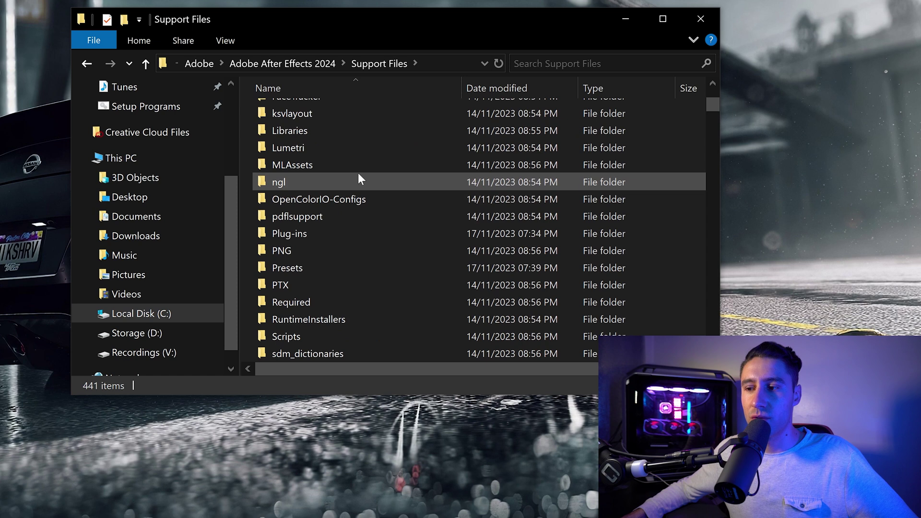
{"action": "scroll", "coordinate": [359, 175], "scroll_direction": "down", "scroll_amount": 3}
{"action": "double_click", "coordinate": [306, 181]}
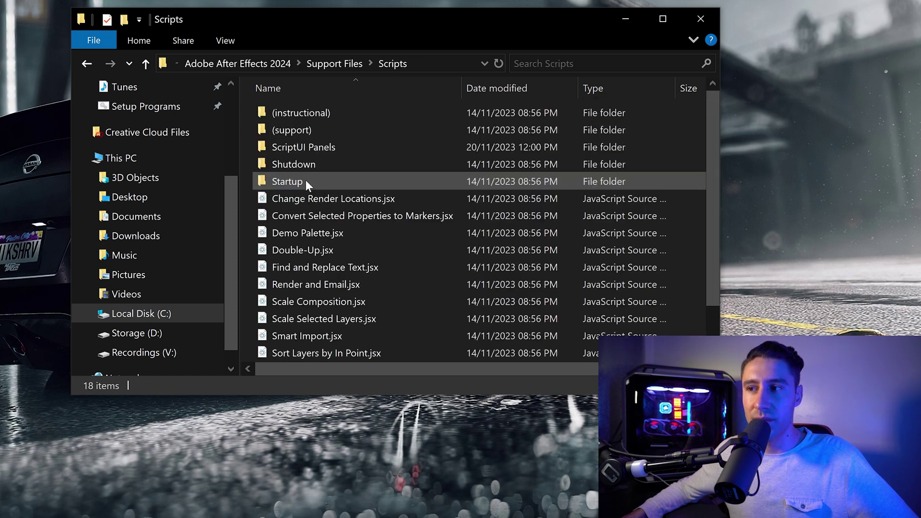
{"action": "double_click", "coordinate": [314, 149]}
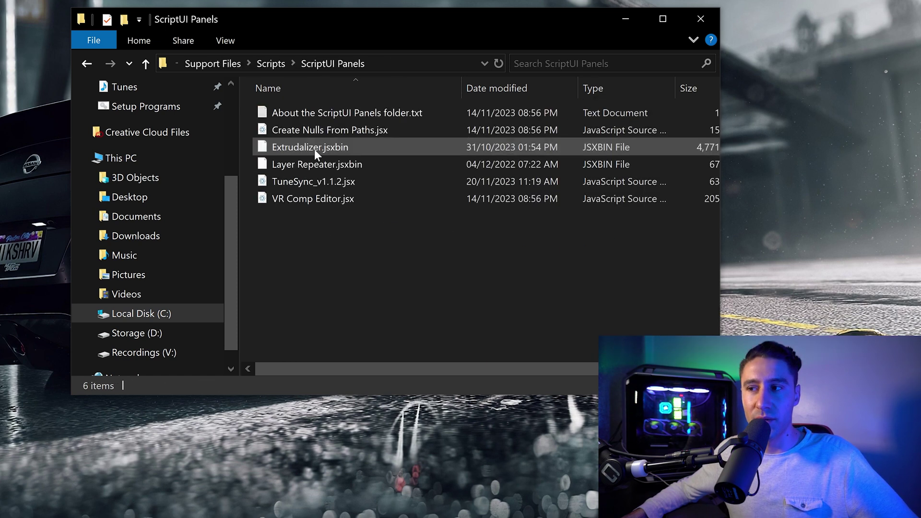
Step: Paste TuneSync_v1.1.2.jsx into ScriptUI Panels, replacing the existing copy with administrator permission
{"action": "mouse_move", "coordinate": [365, 512]}
{"action": "left_click", "coordinate": [341, 456]}
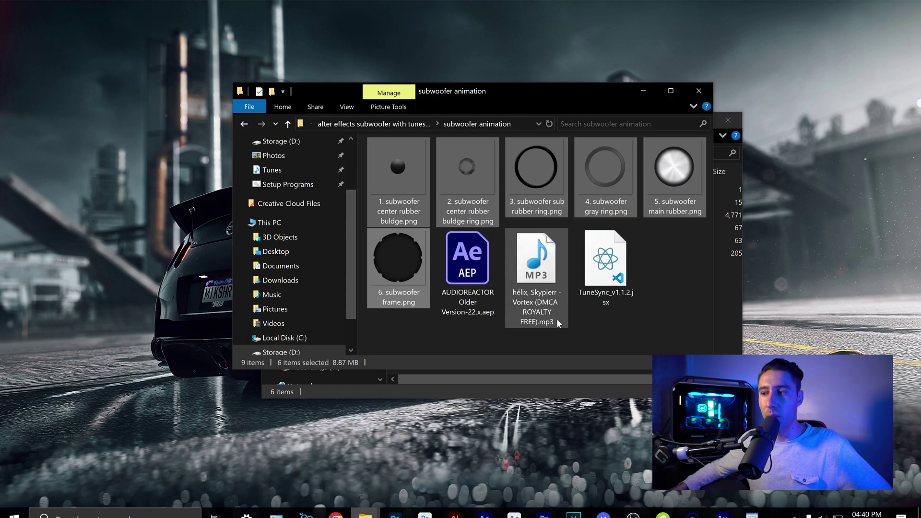
{"action": "left_click", "coordinate": [644, 91]}
{"action": "key", "text": "ctrl+v"}
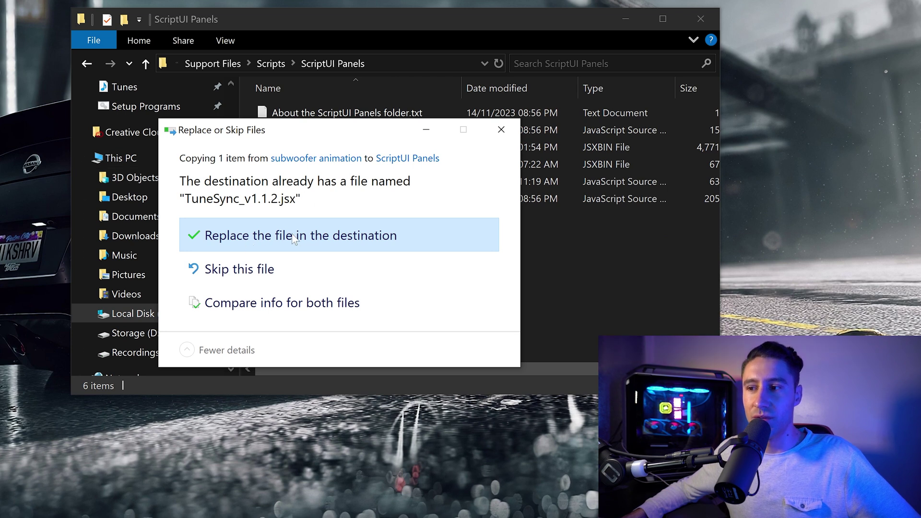
{"action": "left_click", "coordinate": [294, 237]}
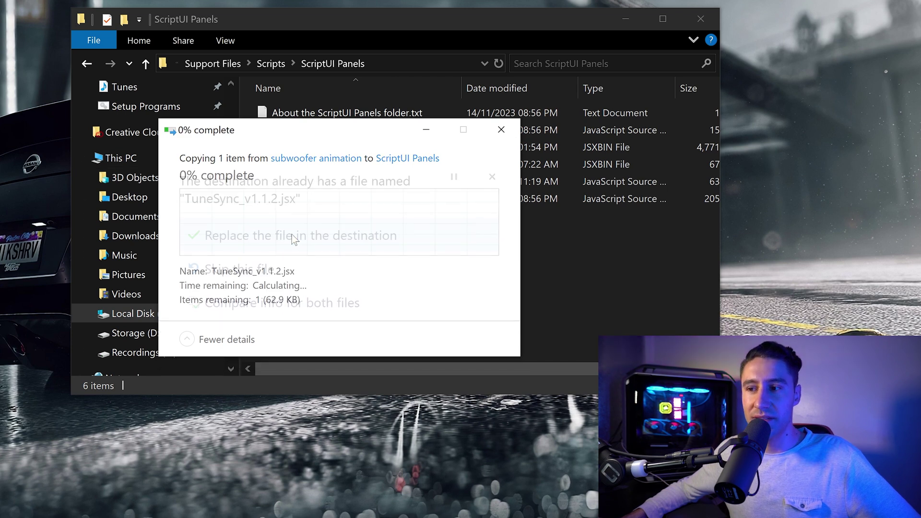
{"action": "left_click", "coordinate": [296, 216]}
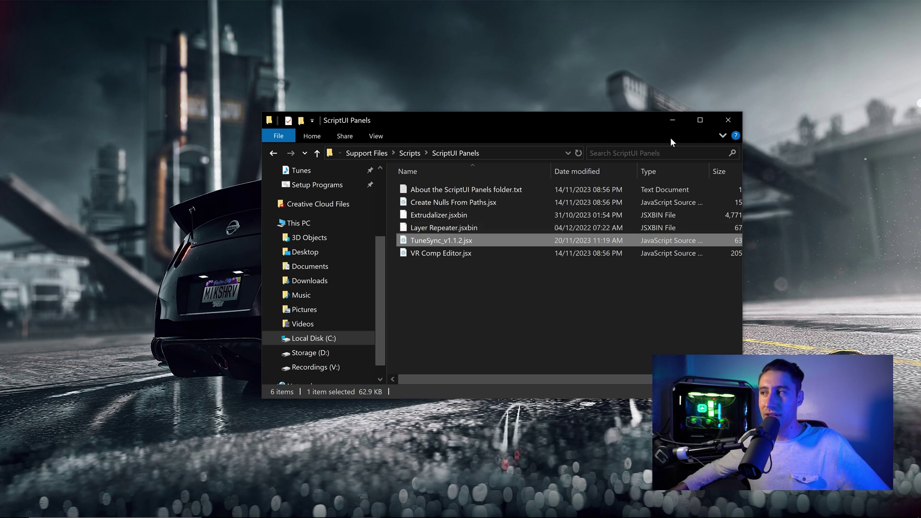
{"action": "left_click", "coordinate": [672, 122]}
Step: Open the AUDIOREACTOR Older Version-22.x project with After Effects 2024 and accept the version conversion
{"action": "mouse_move", "coordinate": [368, 508]}
{"action": "left_click", "coordinate": [330, 471]}
{"action": "left_click", "coordinate": [470, 277]}
{"action": "right_click", "coordinate": [470, 278]}
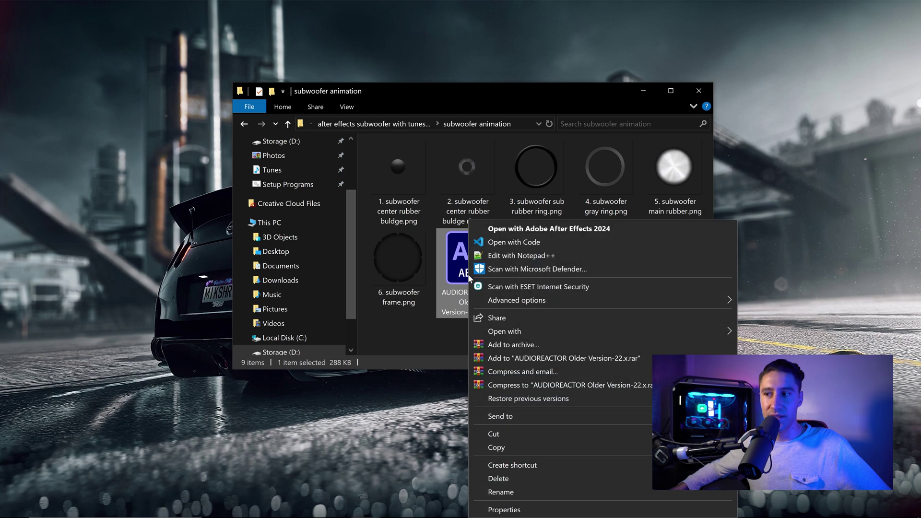
{"action": "mouse_move", "coordinate": [505, 332]}
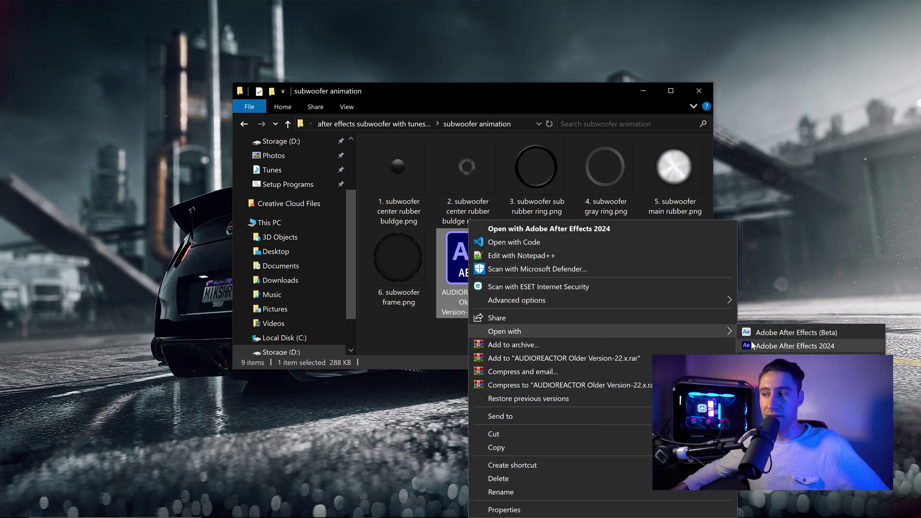
{"action": "left_click", "coordinate": [795, 345]}
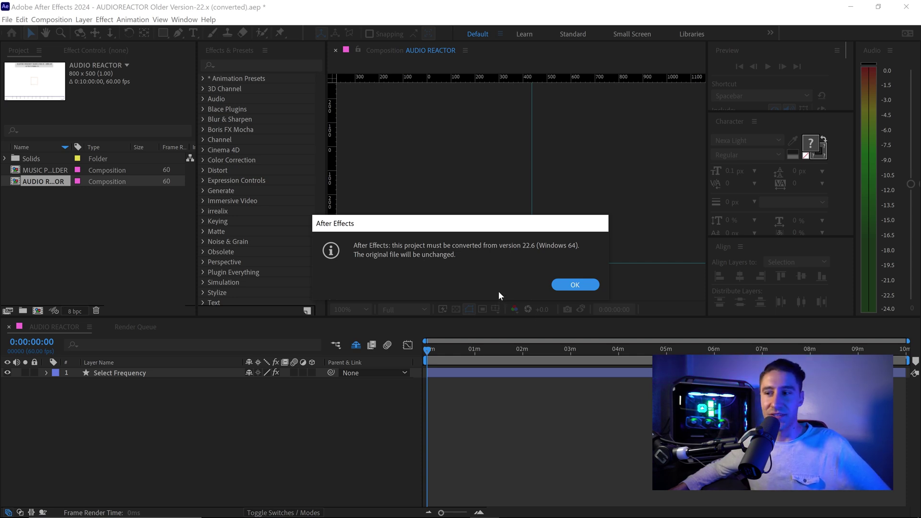
{"action": "left_click", "coordinate": [571, 284]}
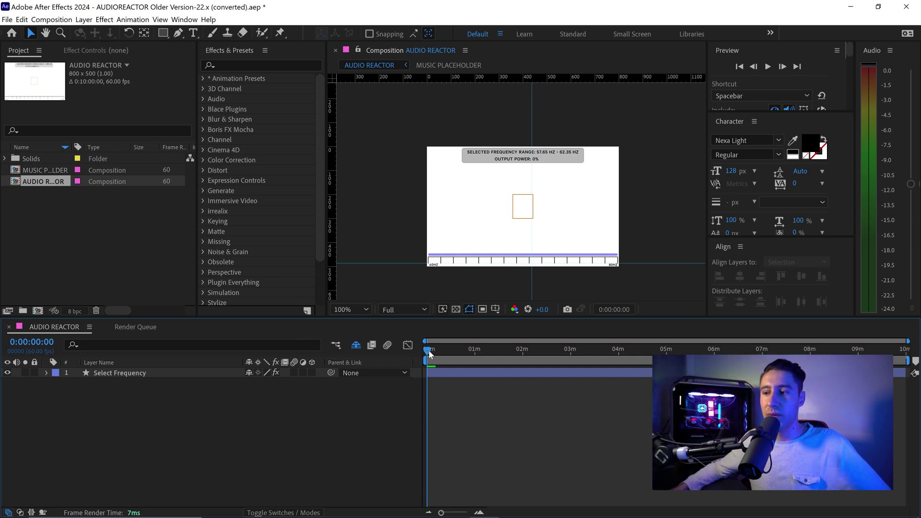
Step: Drag the Vortex MP3 from Explorer into the MUSIC PLACEHOLDER composition, then return to AUDIO REACTOR
{"action": "mouse_move", "coordinate": [428, 350]}
{"action": "left_mouse_down"}
{"action": "mouse_move", "coordinate": [460, 350]}
{"action": "mouse_move", "coordinate": [420, 359]}
{"action": "left_mouse_up"}
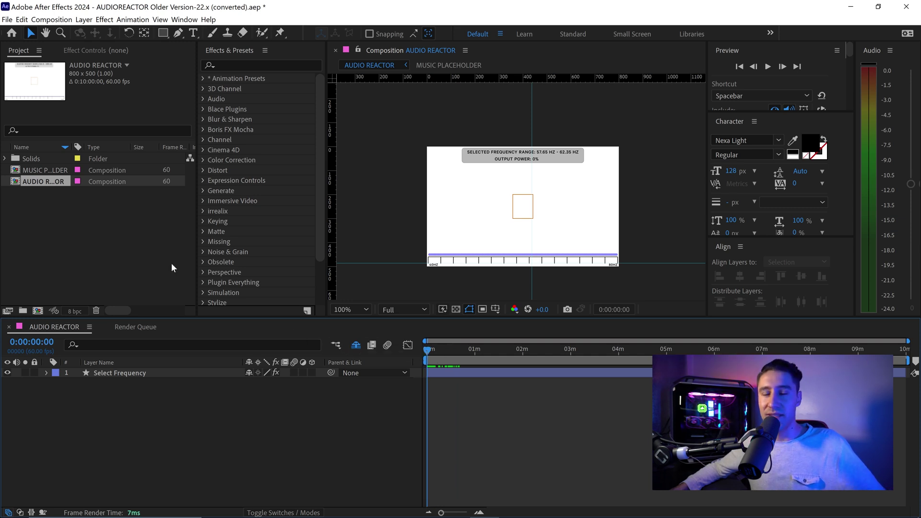
{"action": "double_click", "coordinate": [48, 172]}
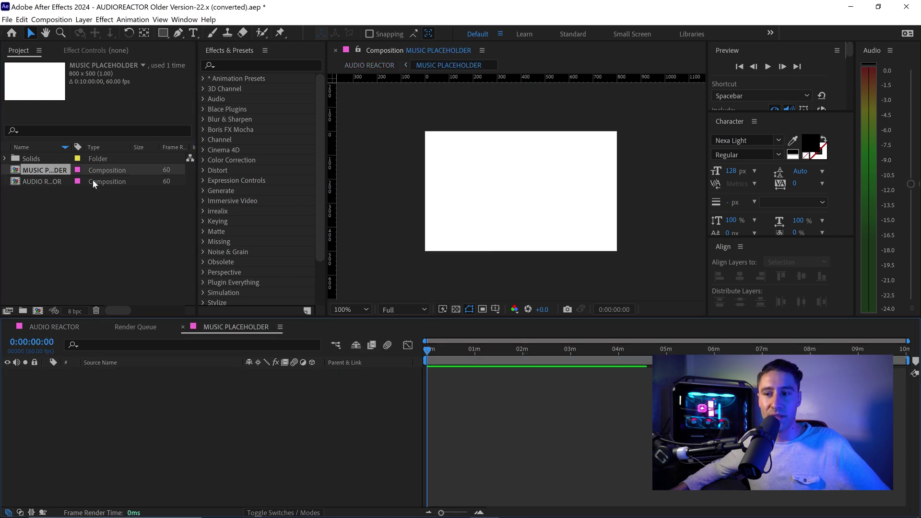
{"action": "mouse_move", "coordinate": [384, 506]}
{"action": "left_click", "coordinate": [331, 451]}
{"action": "left_click_drag", "start_coordinate": [536, 259], "coordinate": [383, 398]}
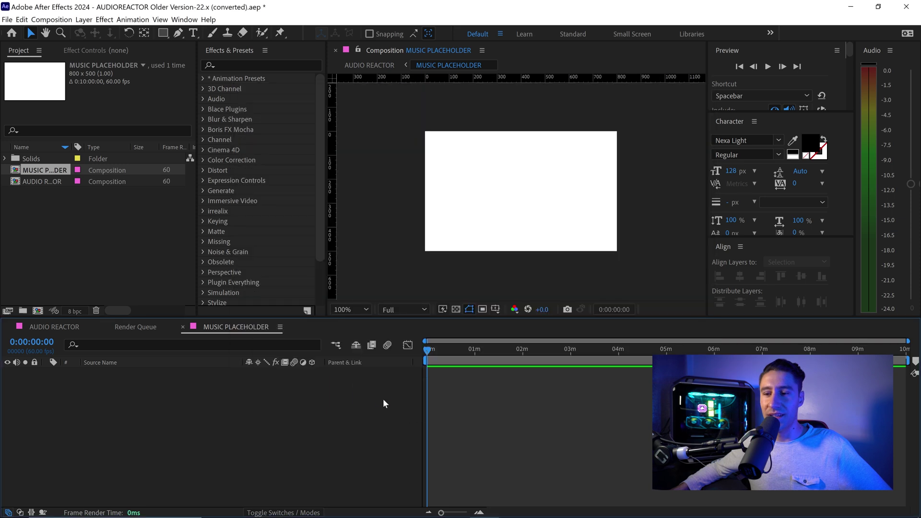
{"action": "left_click", "coordinate": [71, 327]}
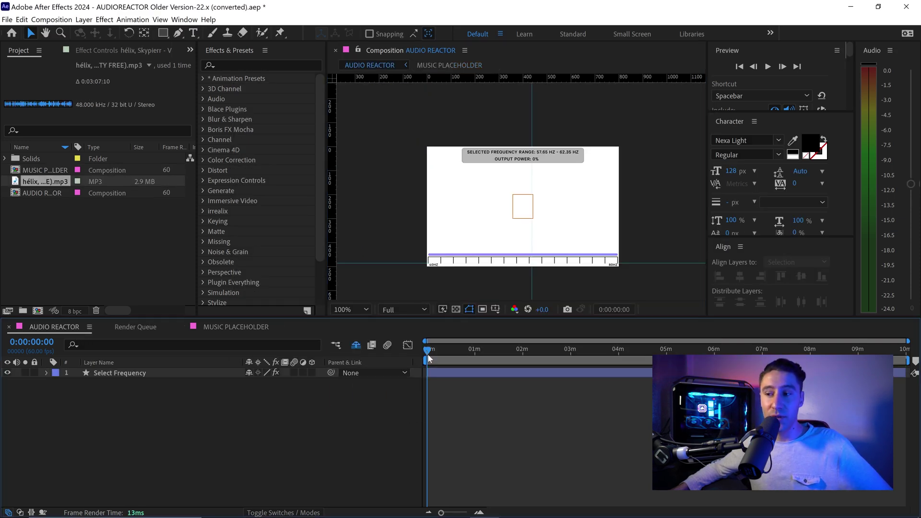
Step: At 0:00:41:18, set the Select Frequency layer's Audio Reactor Spectrum Scale to 1593
{"action": "left_click_drag", "start_coordinate": [428, 348], "coordinate": [438, 349]}
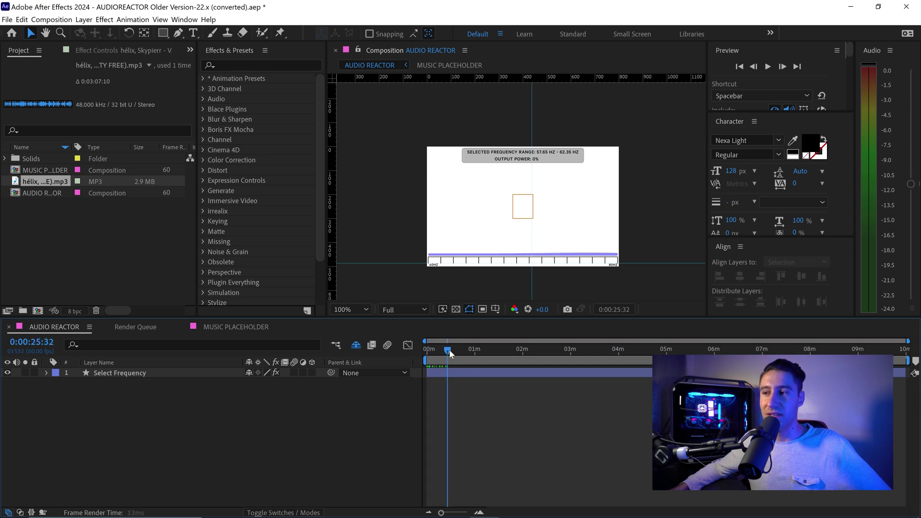
{"action": "left_click_drag", "start_coordinate": [450, 350], "coordinate": [460, 350]}
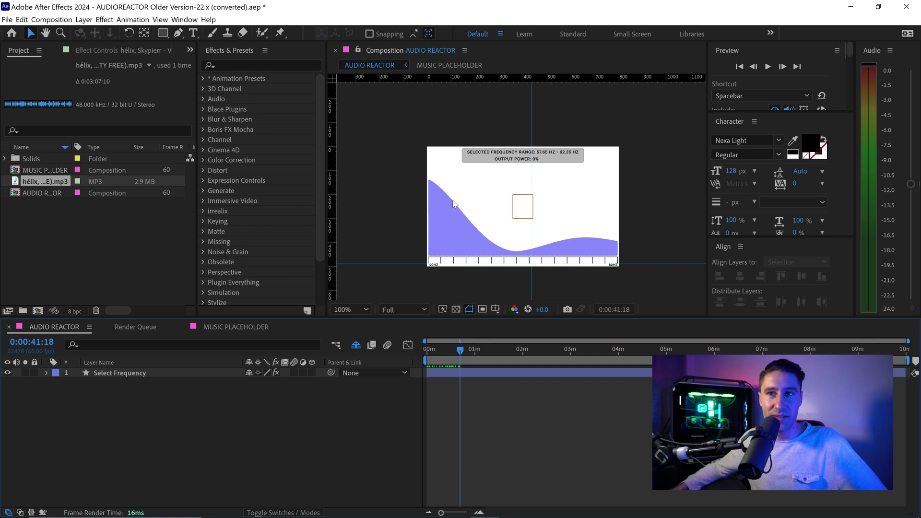
{"action": "left_click", "coordinate": [111, 373]}
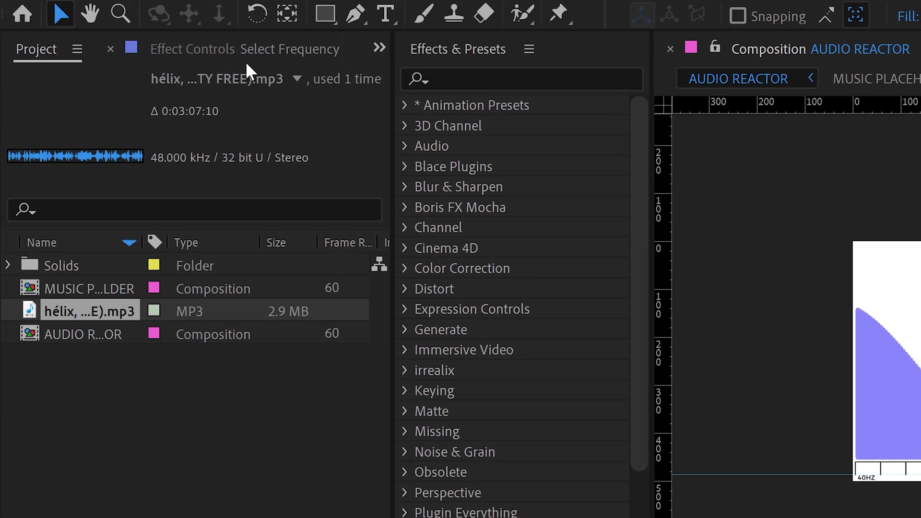
{"action": "left_click", "coordinate": [240, 52]}
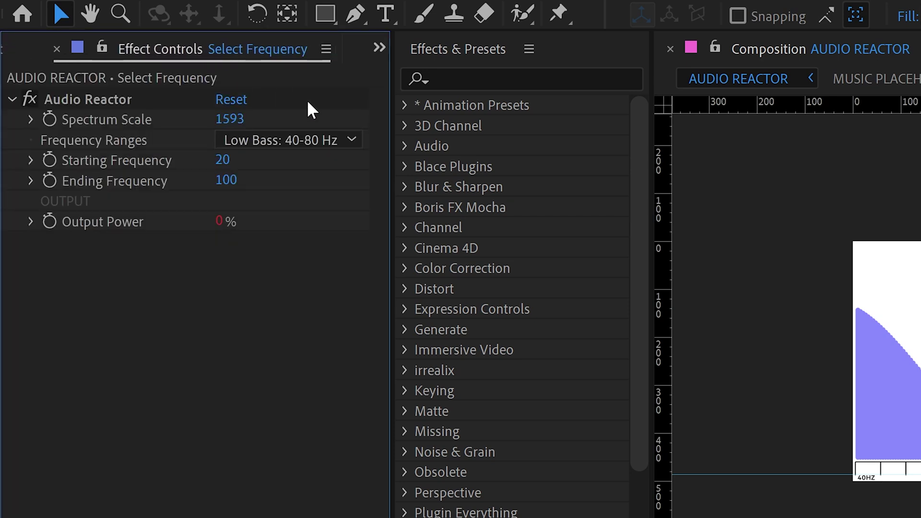
{"action": "left_click_drag", "start_coordinate": [235, 123], "coordinate": [4, 135]}
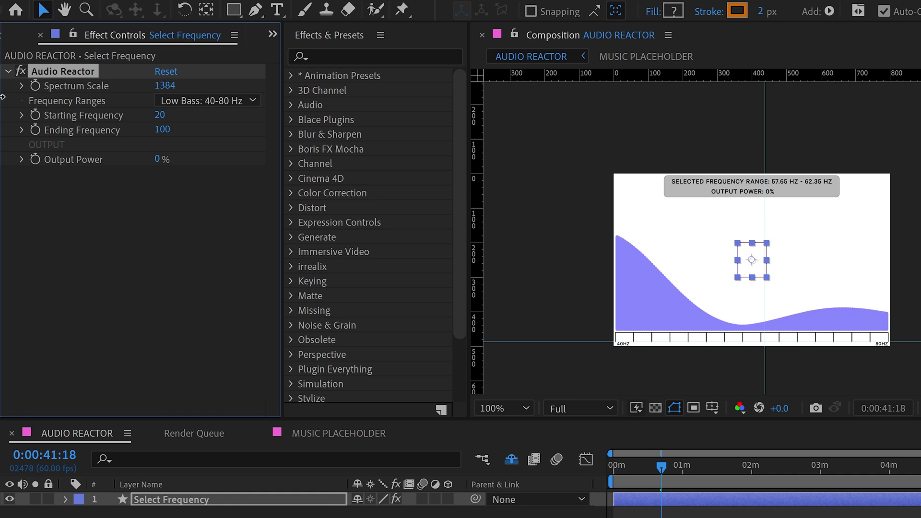
{"action": "left_click_drag", "start_coordinate": [2, 96], "coordinate": [61, 99]}
{"action": "left_click_drag", "start_coordinate": [656, 199], "coordinate": [700, 178]}
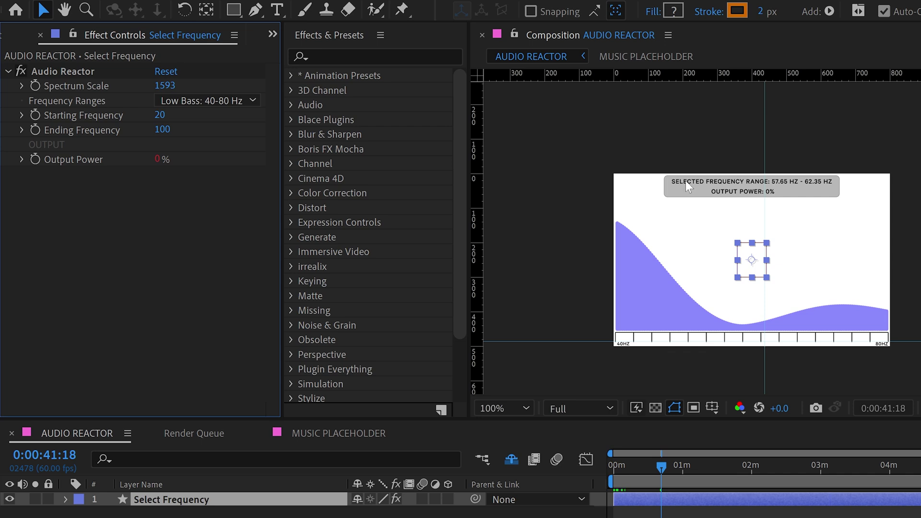
Step: Choose Low Bass 40-80 Hz and drag the selection box onto the curve at 49.49–54.20 Hz
{"action": "left_click", "coordinate": [192, 104]}
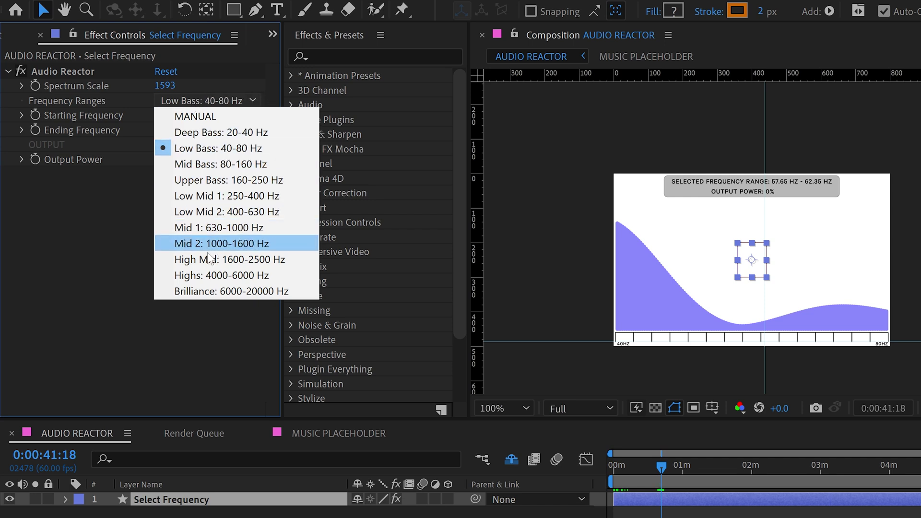
{"action": "left_click", "coordinate": [233, 259]}
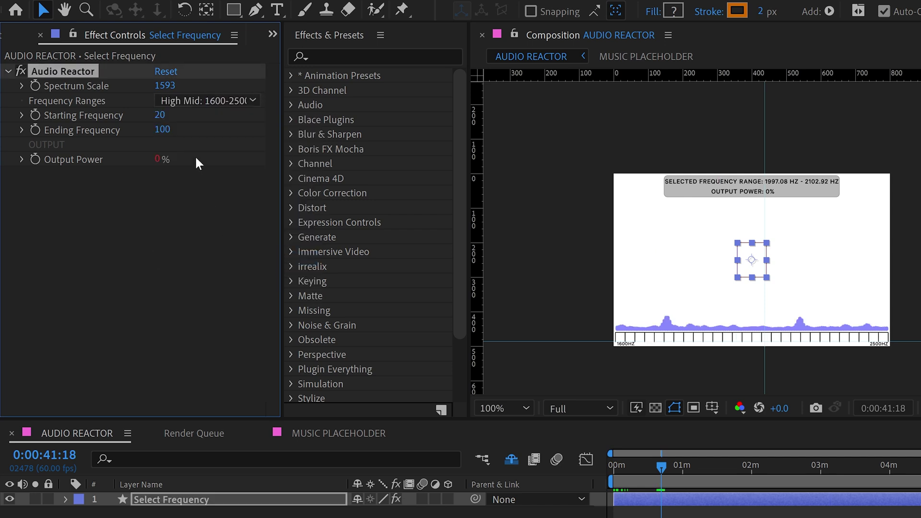
{"action": "left_click", "coordinate": [199, 102]}
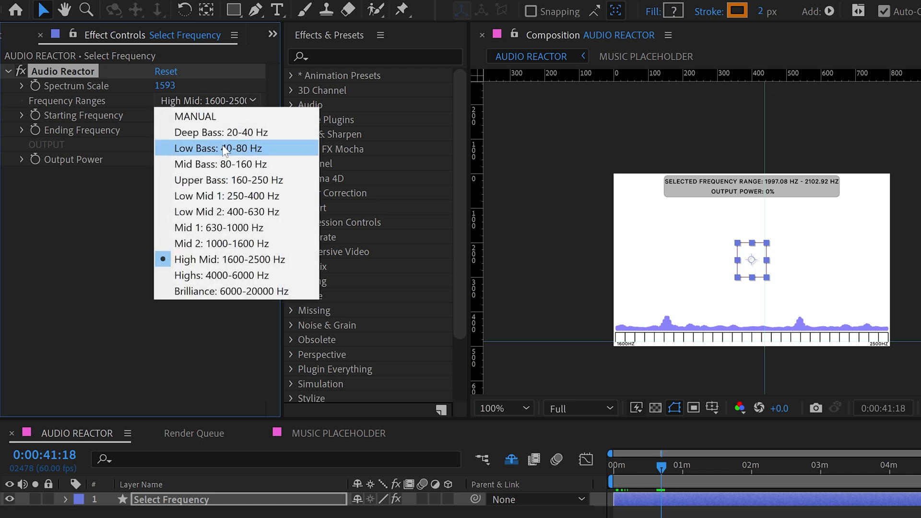
{"action": "left_click", "coordinate": [115, 214]}
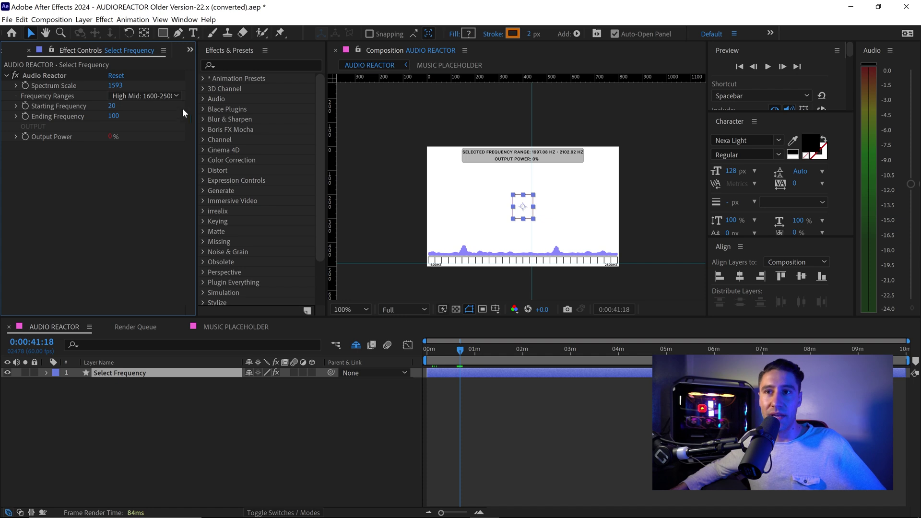
{"action": "left_click", "coordinate": [158, 96]}
{"action": "left_click", "coordinate": [139, 129]}
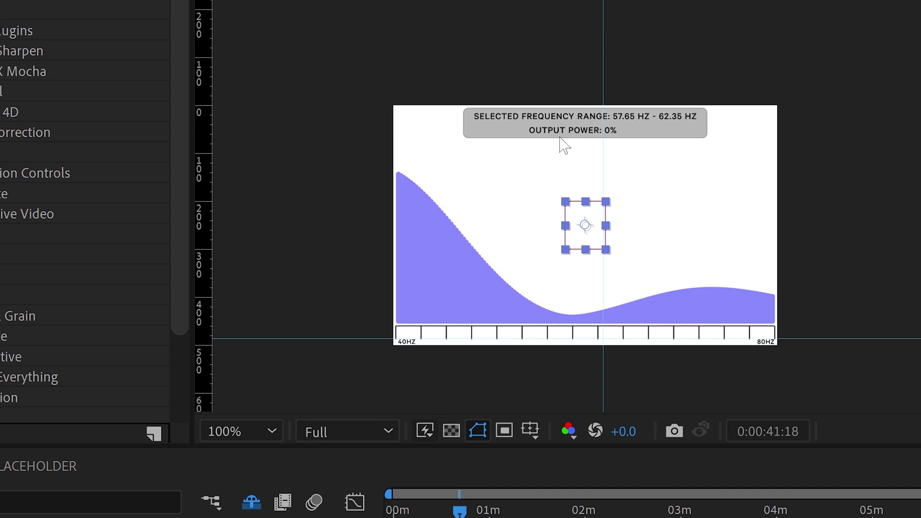
{"action": "left_click_drag", "start_coordinate": [580, 203], "coordinate": [444, 230]}
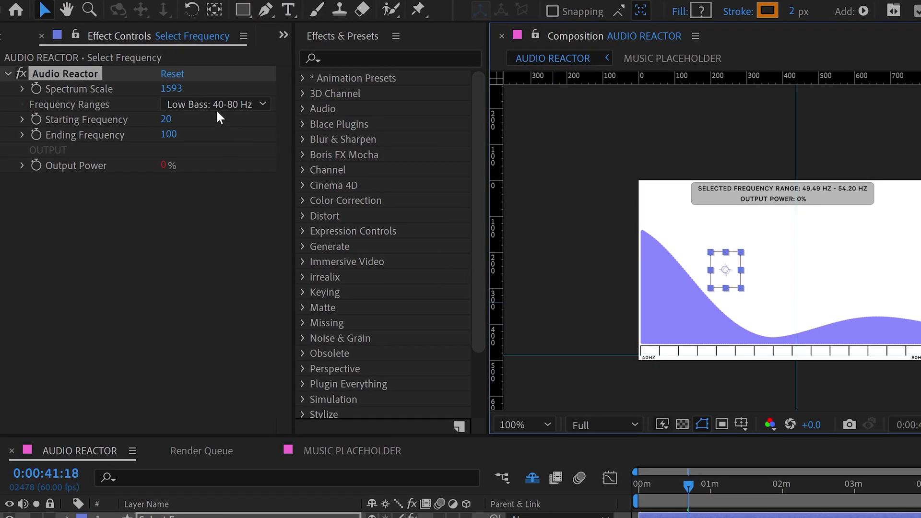
Step: Switch Frequency Ranges to Manual with an Ending Frequency of 211
{"action": "left_click", "coordinate": [214, 107]}
{"action": "left_click", "coordinate": [202, 122]}
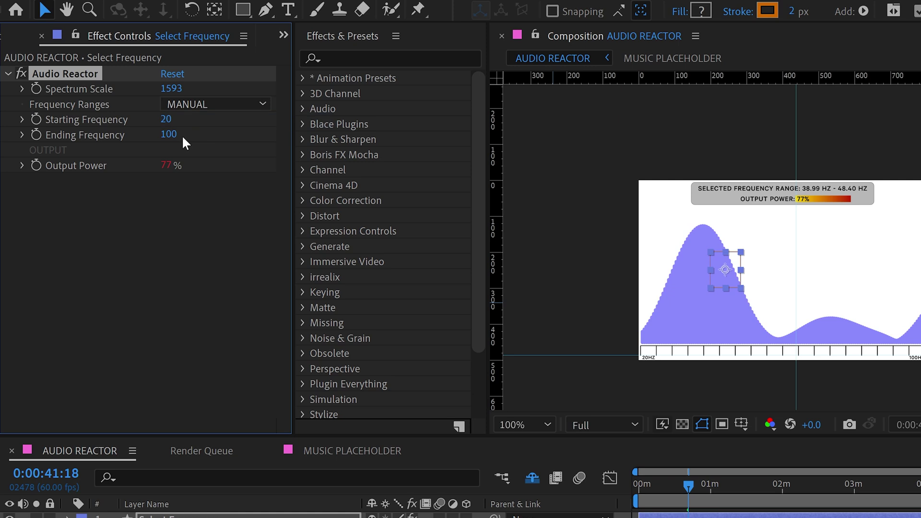
{"action": "left_click", "coordinate": [170, 135]}
{"action": "type", "text": "211"}
{"action": "key", "text": "Return"}
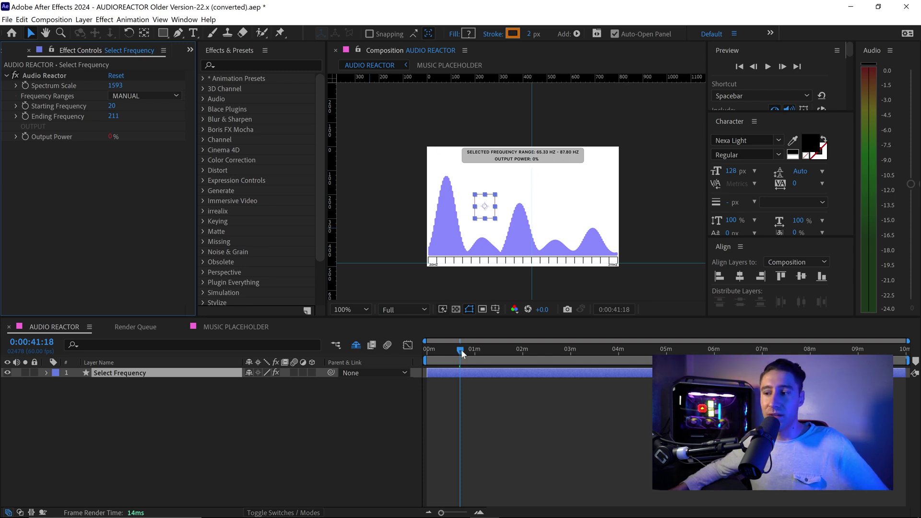
Step: Move and narrow the selection box over the tall bass peak, 35.08–51.44 Hz
{"action": "left_click_drag", "start_coordinate": [462, 349], "coordinate": [459, 349]}
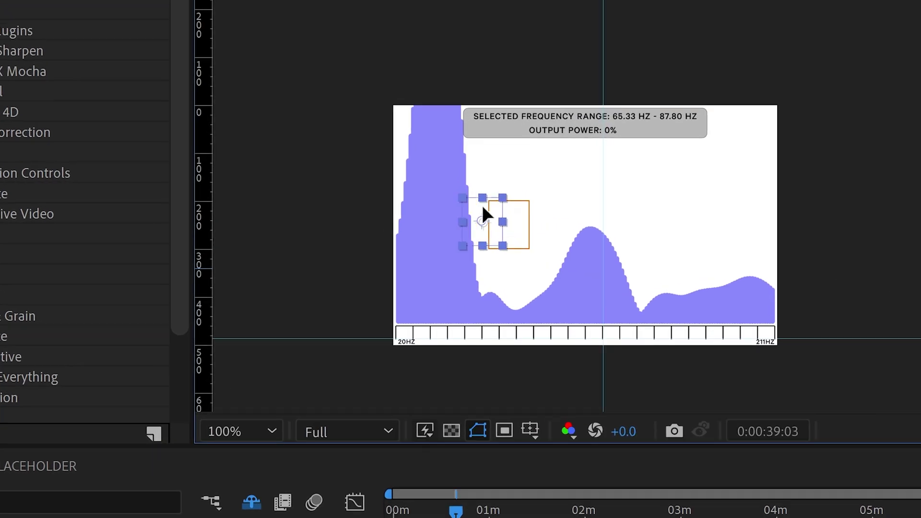
{"action": "left_click_drag", "start_coordinate": [474, 201], "coordinate": [438, 169]}
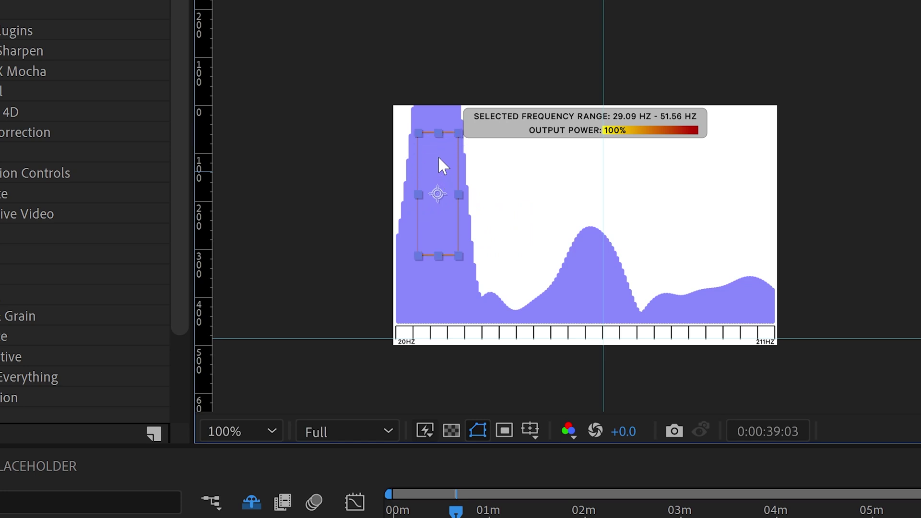
{"action": "left_click_drag", "start_coordinate": [456, 193], "coordinate": [448, 178]}
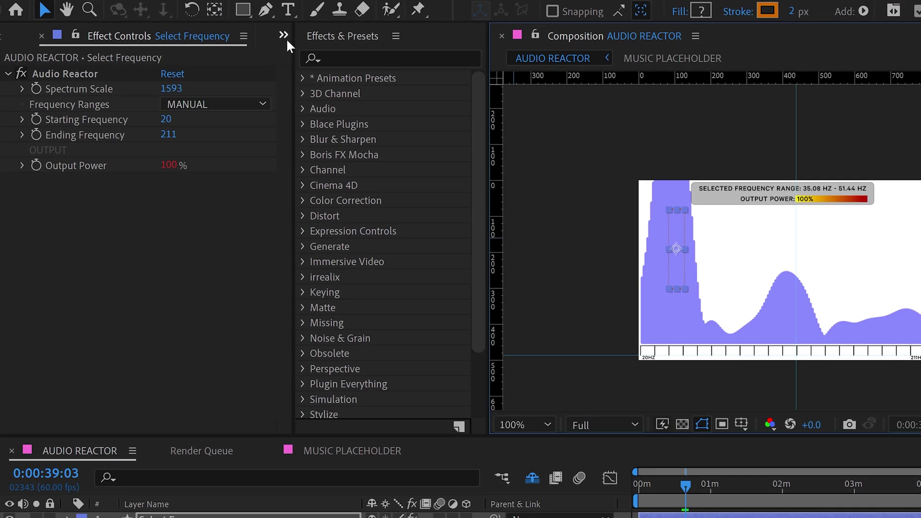
Step: Duplicate AUDIO REACTOR in the Project panel and open the new AUDIO REACTOR 2
{"action": "left_click", "coordinate": [190, 49]}
{"action": "left_click", "coordinate": [334, 61]}
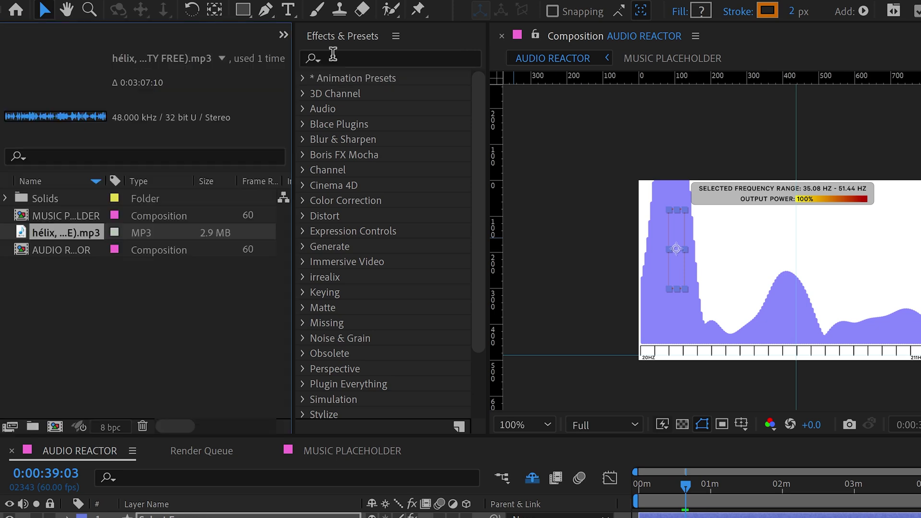
{"action": "left_click", "coordinate": [64, 249]}
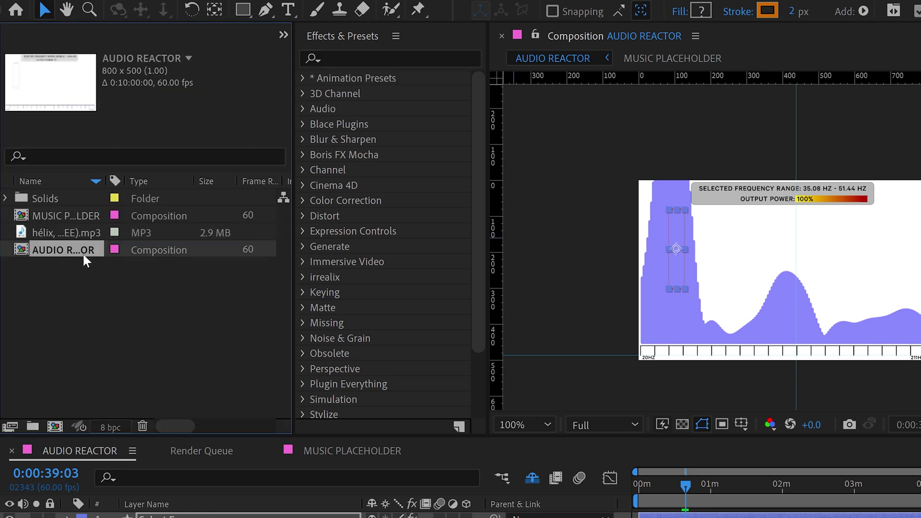
{"action": "key", "text": "ctrl+d"}
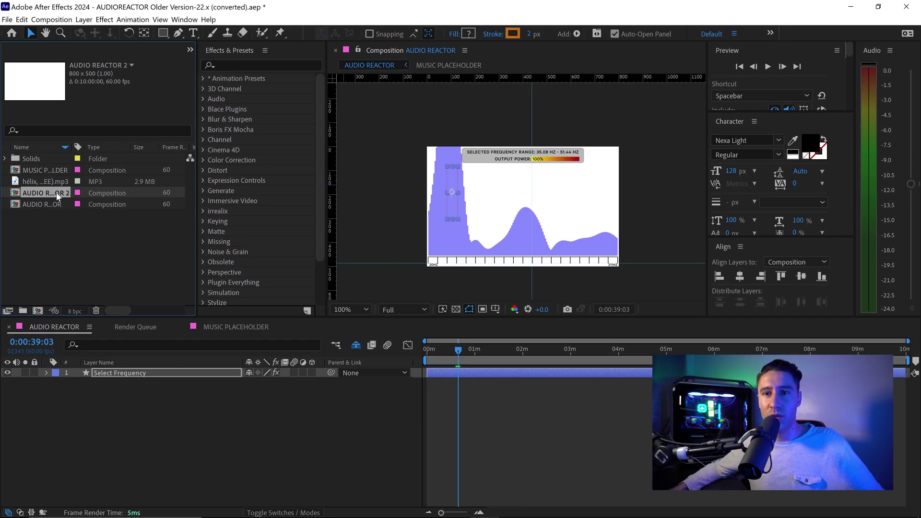
{"action": "double_click", "coordinate": [57, 193]}
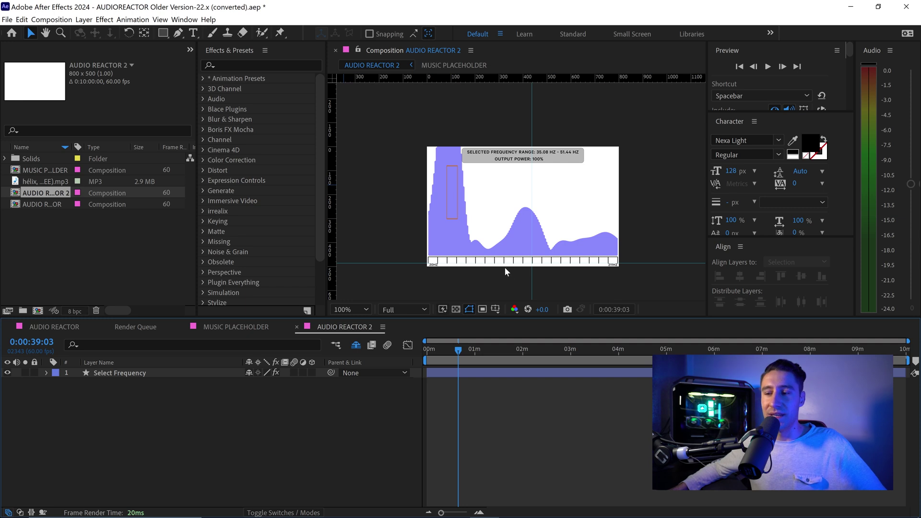
Step: Widen and move the selection box onto the second peak, 86.64–124.78 Hz
{"action": "left_click", "coordinate": [456, 194]}
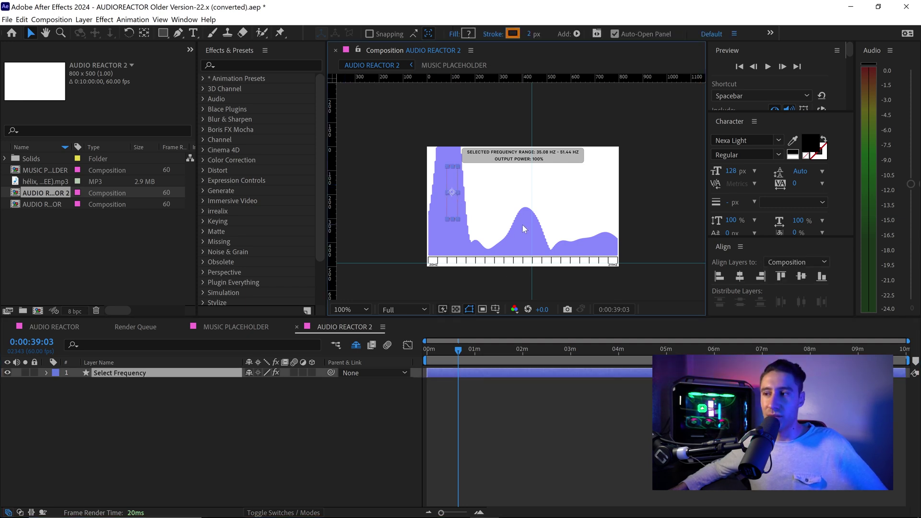
{"action": "left_click_drag", "start_coordinate": [453, 193], "coordinate": [584, 267]}
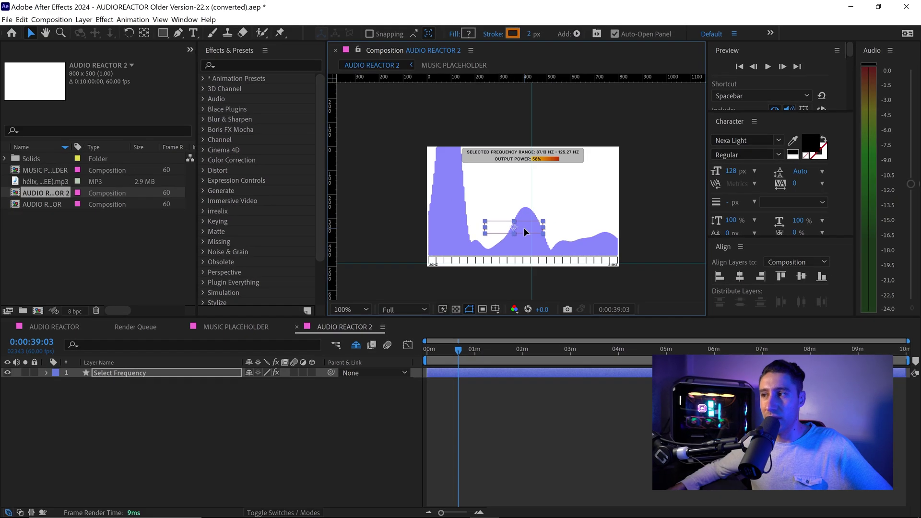
{"action": "left_click_drag", "start_coordinate": [523, 228], "coordinate": [523, 227]}
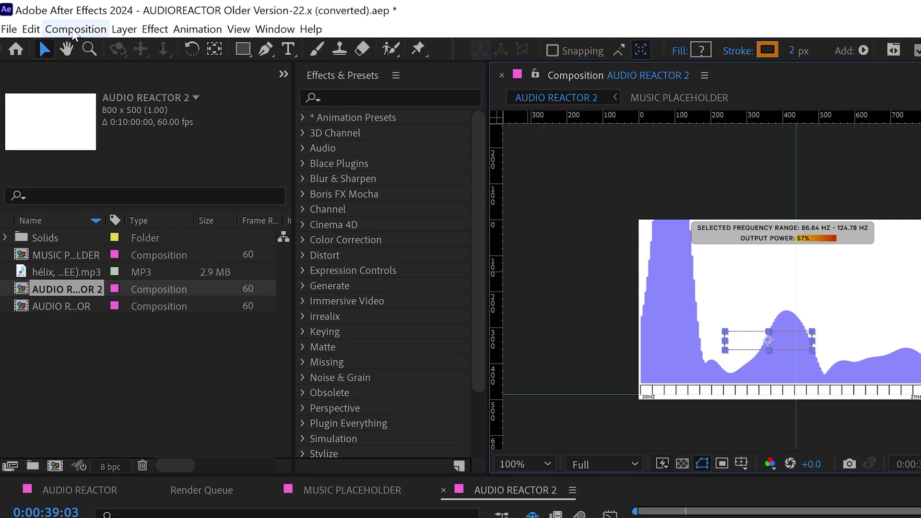
Step: Create a new 3840×2160, 30 fps composition lasting 0:03:07:00 with a white background
{"action": "left_click", "coordinate": [73, 31]}
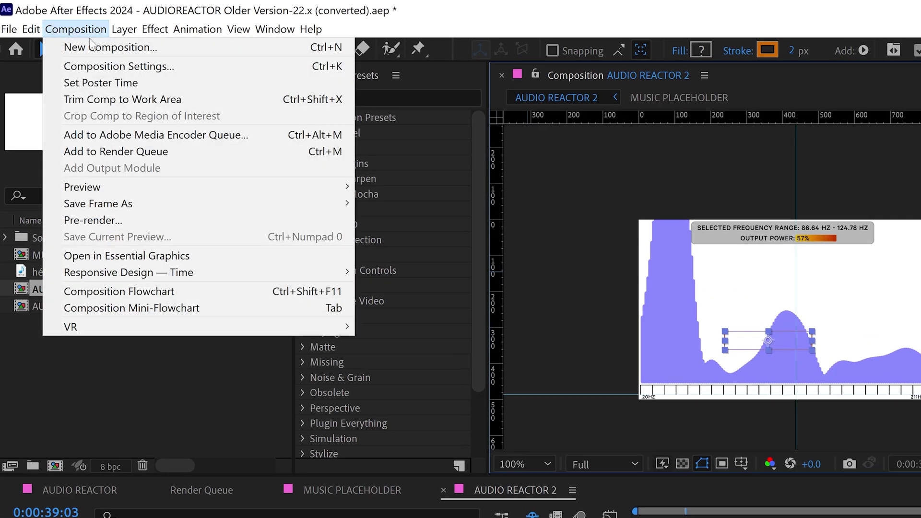
{"action": "left_click", "coordinate": [94, 44]}
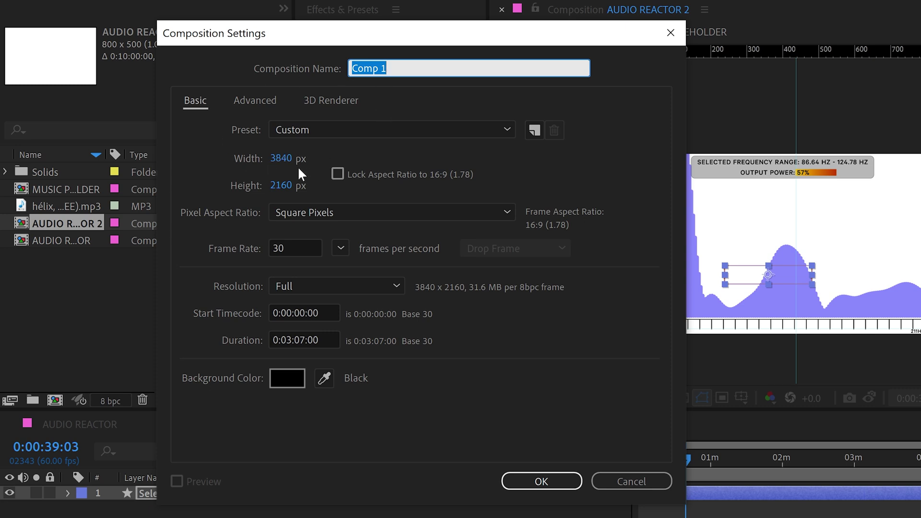
{"action": "left_click", "coordinate": [300, 339]}
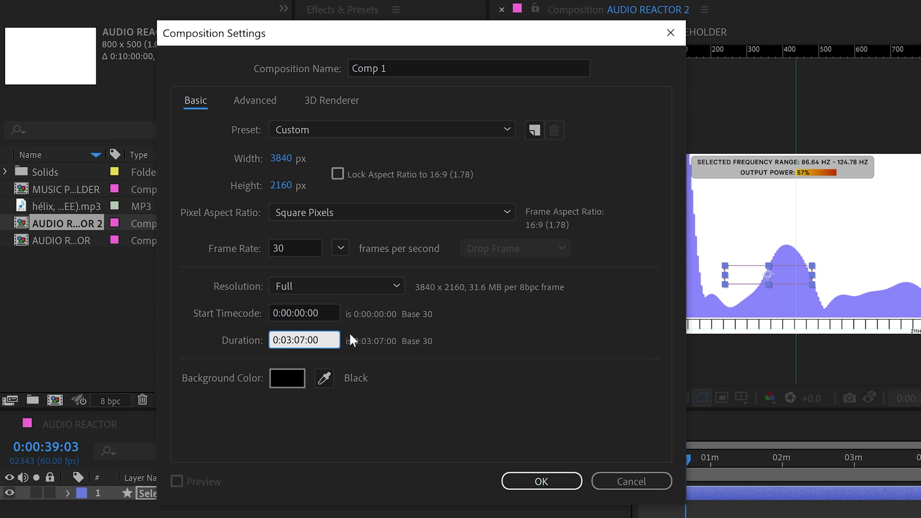
{"action": "left_click", "coordinate": [292, 379]}
{"action": "left_click_drag", "start_coordinate": [259, 261], "coordinate": [193, 164]}
{"action": "left_click", "coordinate": [610, 232]}
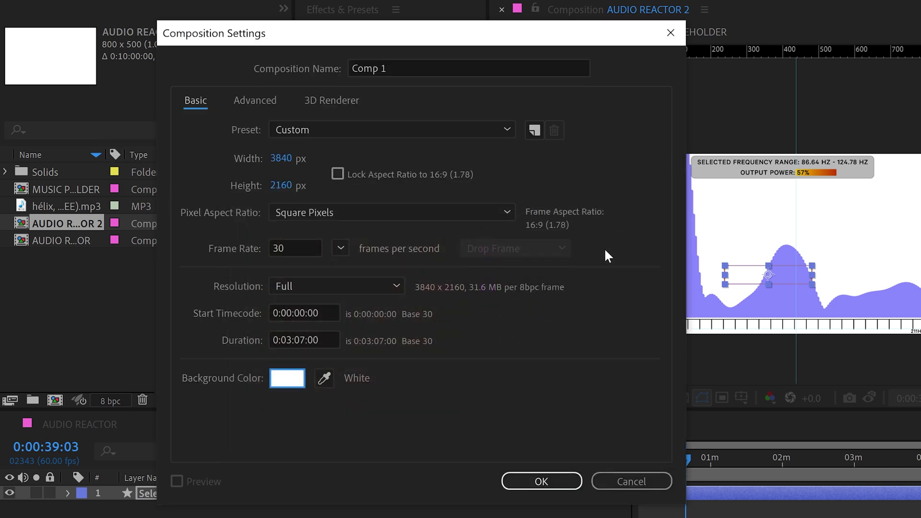
{"action": "left_click", "coordinate": [548, 472]}
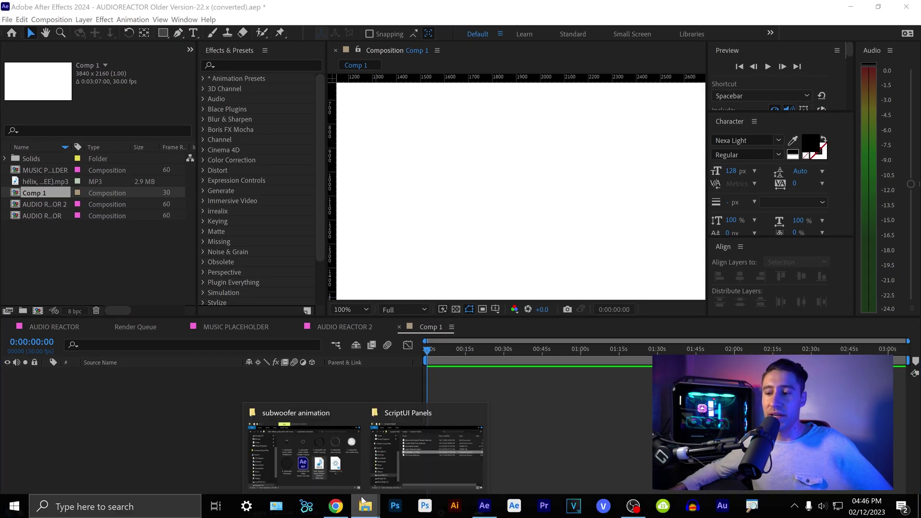
Step: Drag the six subwoofer PNG images from the subwoofer animation folder into Comp 1
{"action": "left_click", "coordinate": [356, 490]}
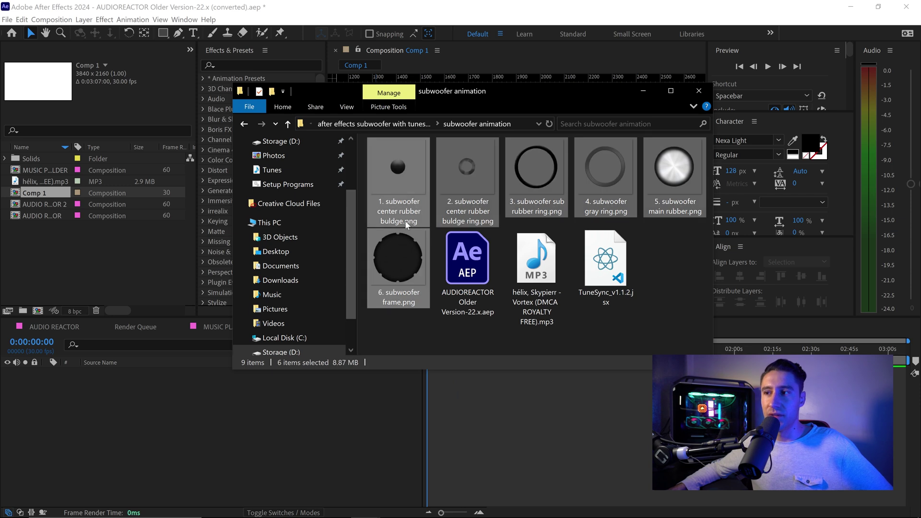
{"action": "scroll", "coordinate": [288, 288], "scroll_direction": "down", "scroll_amount": 1}
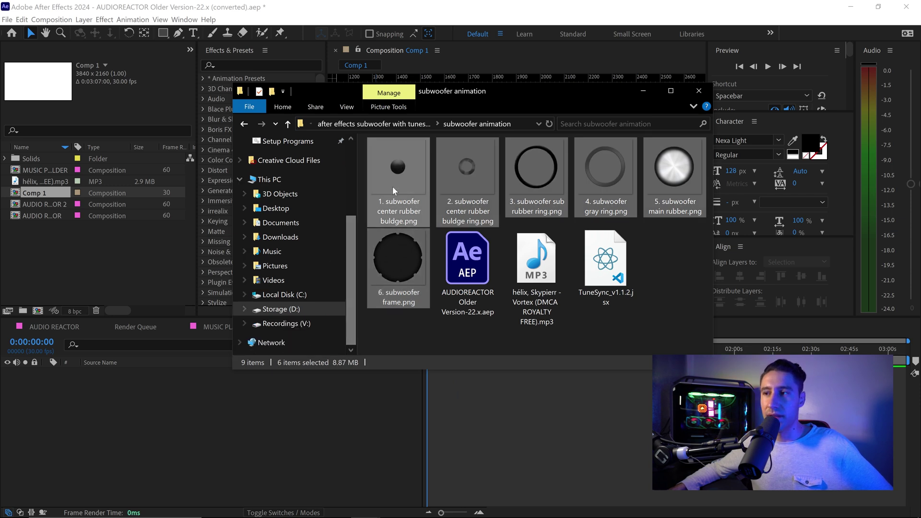
{"action": "left_click", "coordinate": [353, 379]}
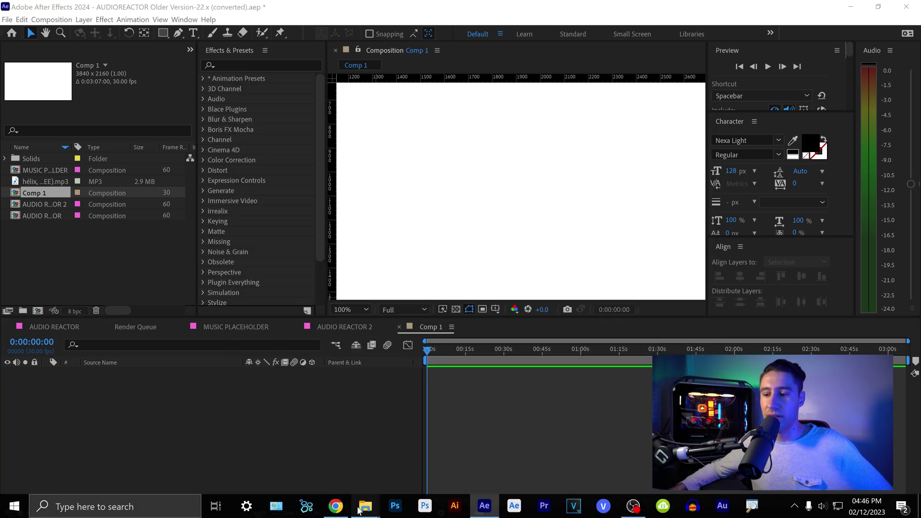
{"action": "left_click", "coordinate": [365, 506]}
{"action": "left_click_drag", "start_coordinate": [401, 170], "coordinate": [239, 426]}
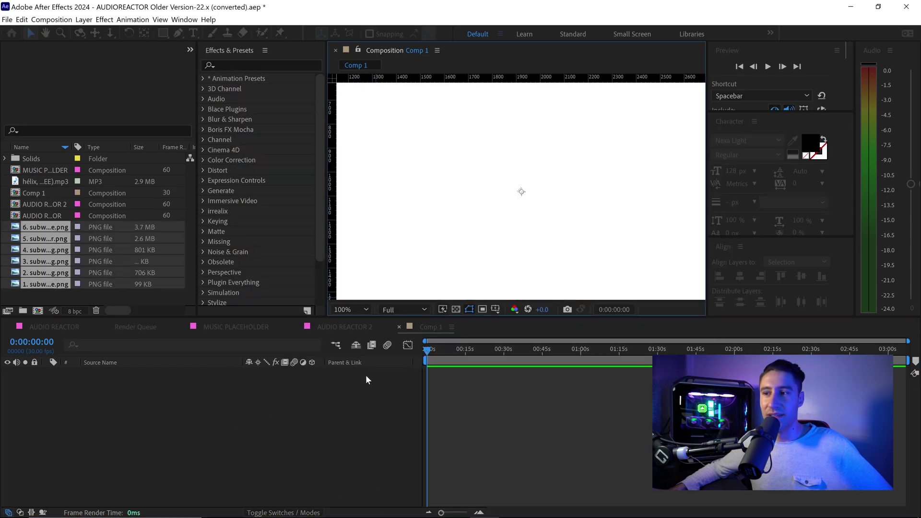
Step: Scale all six subwoofer layers to 70%
{"action": "key", "text": "s"}
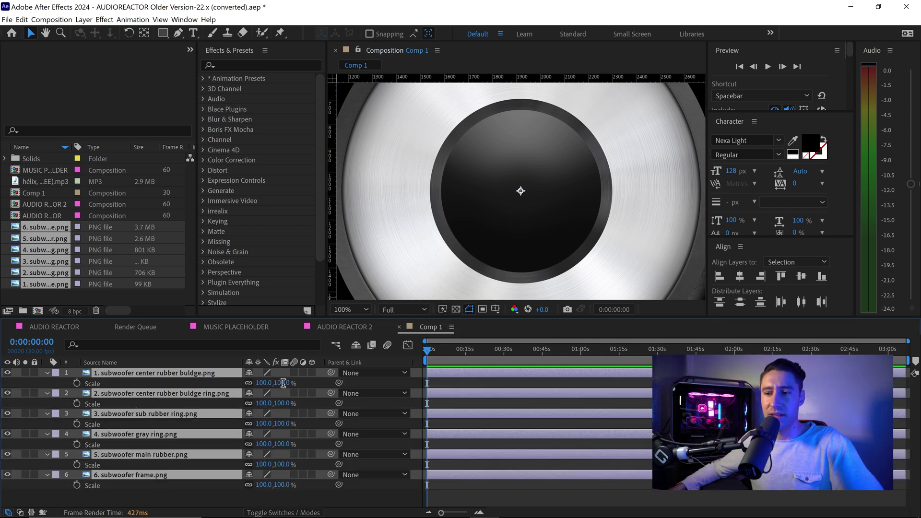
{"action": "left_click", "coordinate": [284, 383]}
{"action": "type", "text": "70"}
{"action": "key", "text": "Return"}
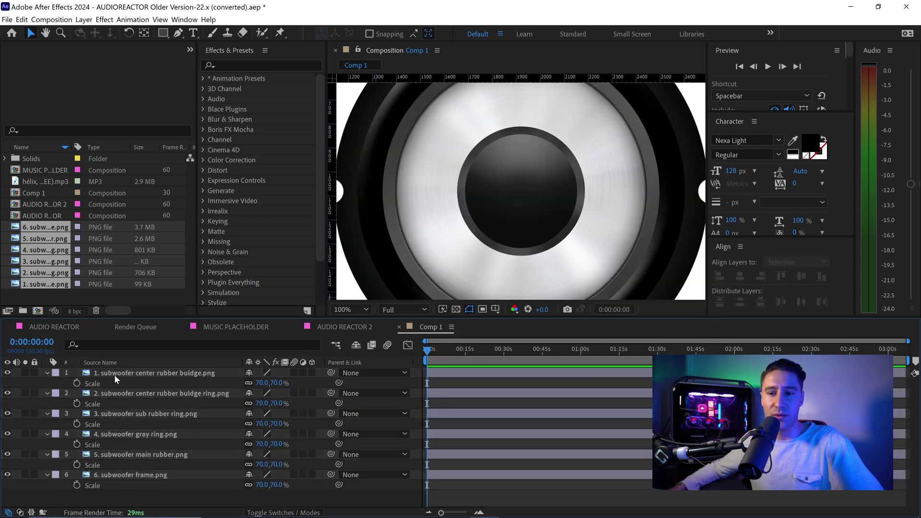
Step: Collapse the six layers' property rows, zoom the viewer out to fit, and deselect them
{"action": "left_click", "coordinate": [114, 374]}
{"action": "left_click", "coordinate": [103, 474], "text": "shift"}
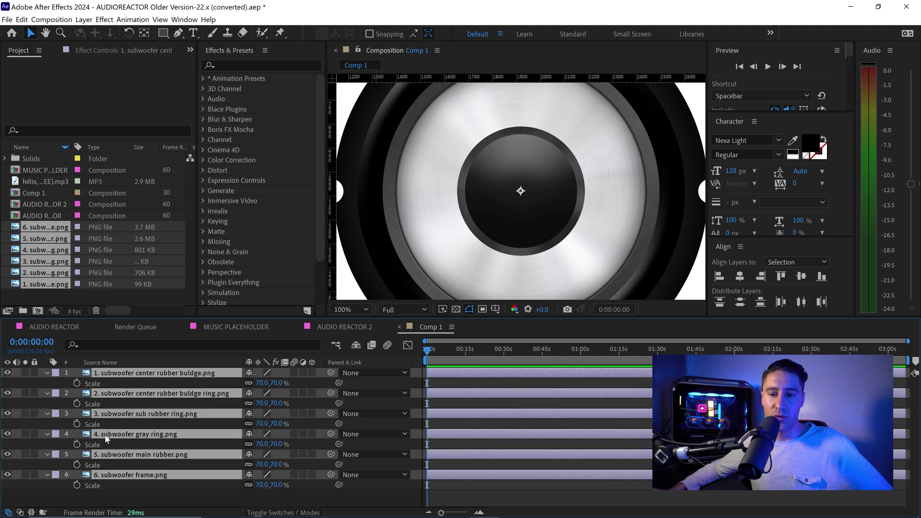
{"action": "left_click", "coordinate": [48, 373]}
{"action": "key", "text": "comma"}
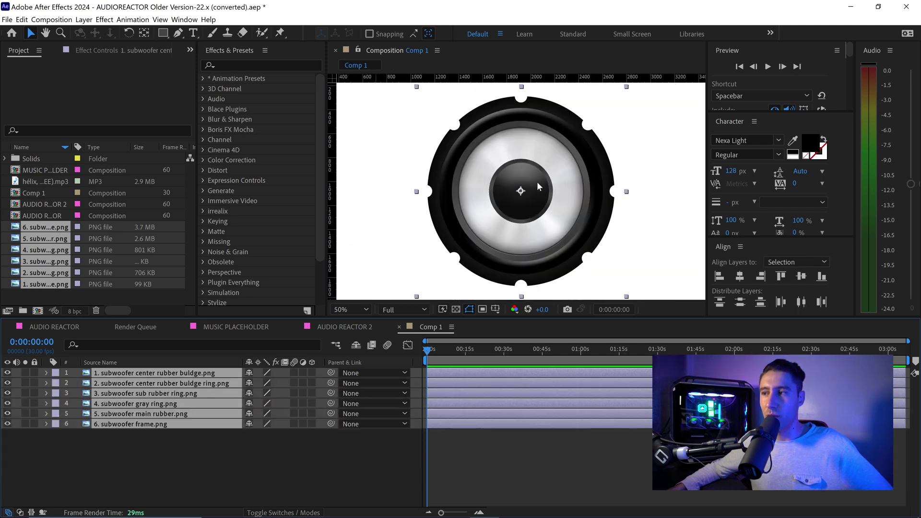
{"action": "left_click", "coordinate": [301, 442]}
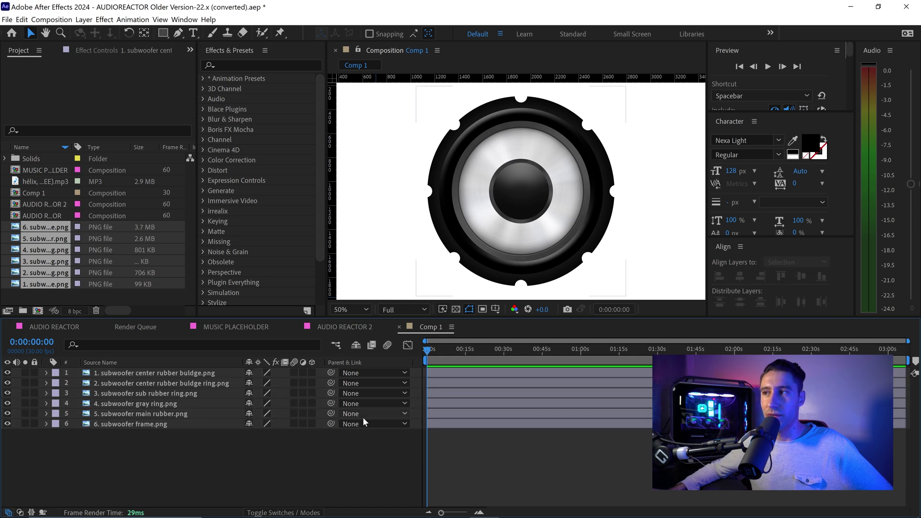
Step: Copy the Vortex mp3 layer from MUSIC PLACEHOLDER, paste it into Comp 1, and move it to the bottom
{"action": "left_click", "coordinate": [251, 327]}
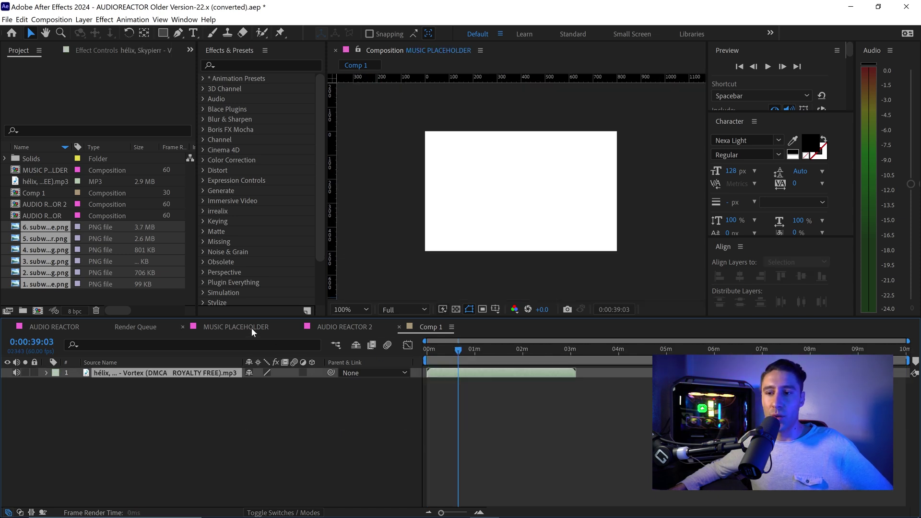
{"action": "left_click", "coordinate": [178, 373]}
{"action": "key", "text": "ctrl+c"}
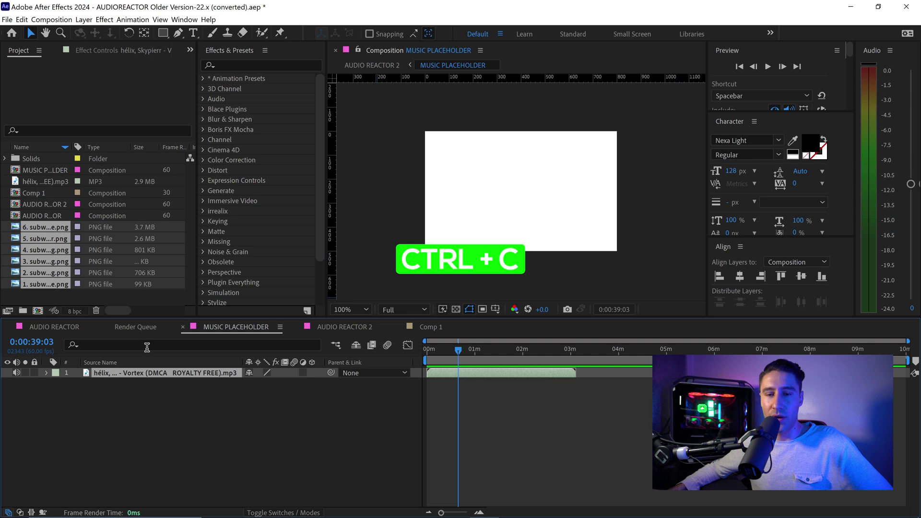
{"action": "left_click", "coordinate": [413, 327]}
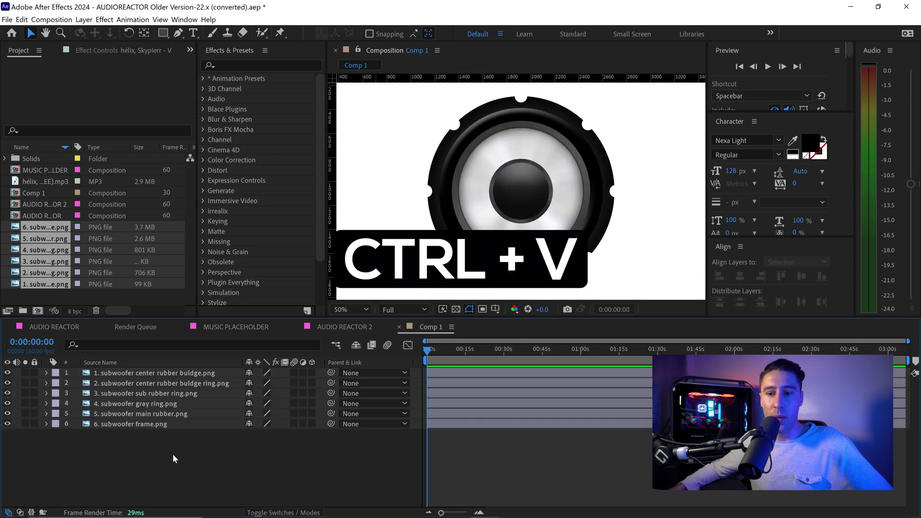
{"action": "key", "text": "ctrl+v"}
{"action": "left_click_drag", "start_coordinate": [172, 375], "coordinate": [156, 445]}
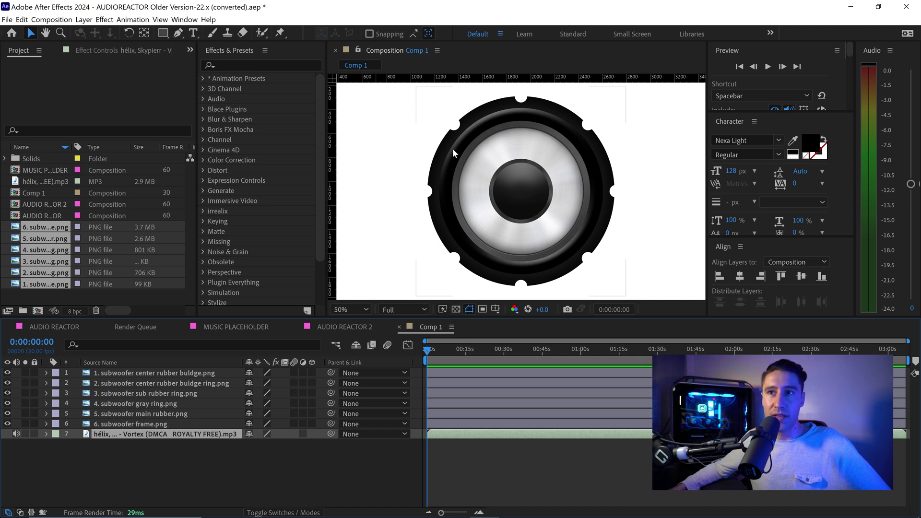
Step: Launch TuneSync_v1.1.2.jsx from the Window menu and set Pick Reactor to AUDIO REACTOR 2
{"action": "left_click", "coordinate": [187, 19]}
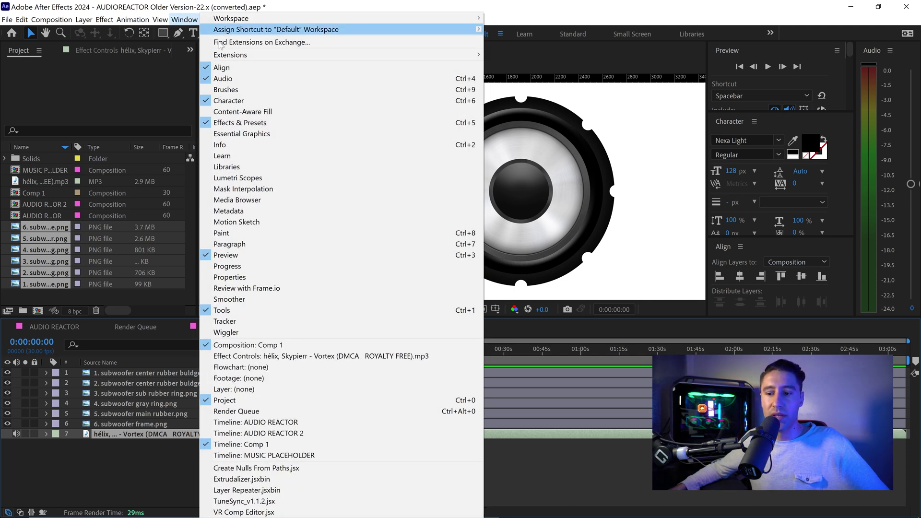
{"action": "left_click", "coordinate": [263, 501]}
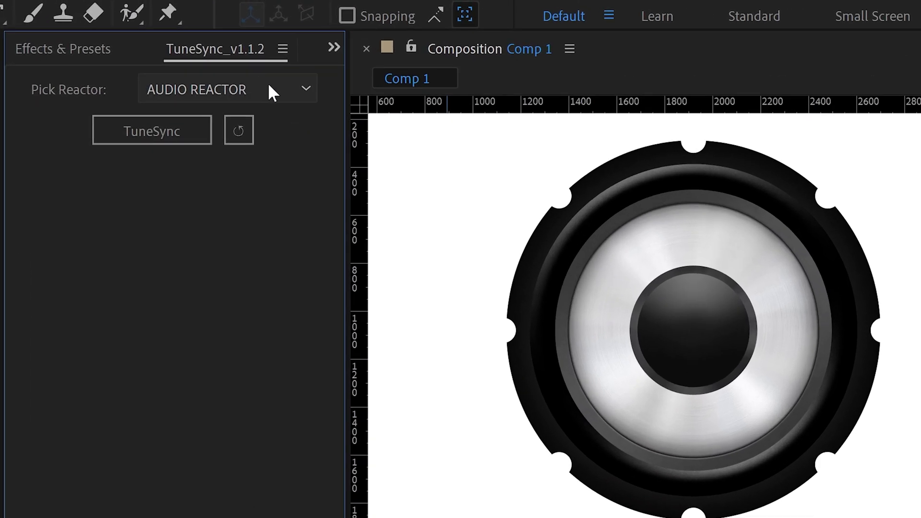
{"action": "left_click", "coordinate": [200, 87]}
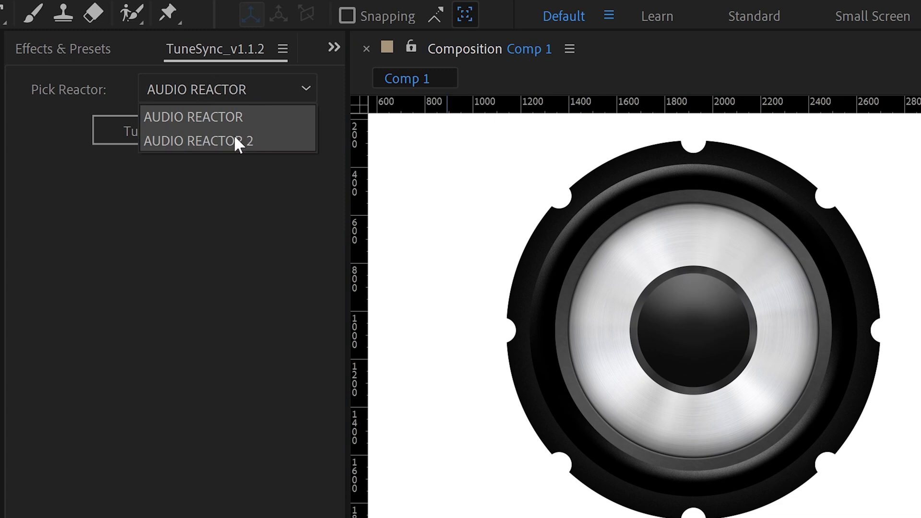
{"action": "left_click", "coordinate": [258, 168]}
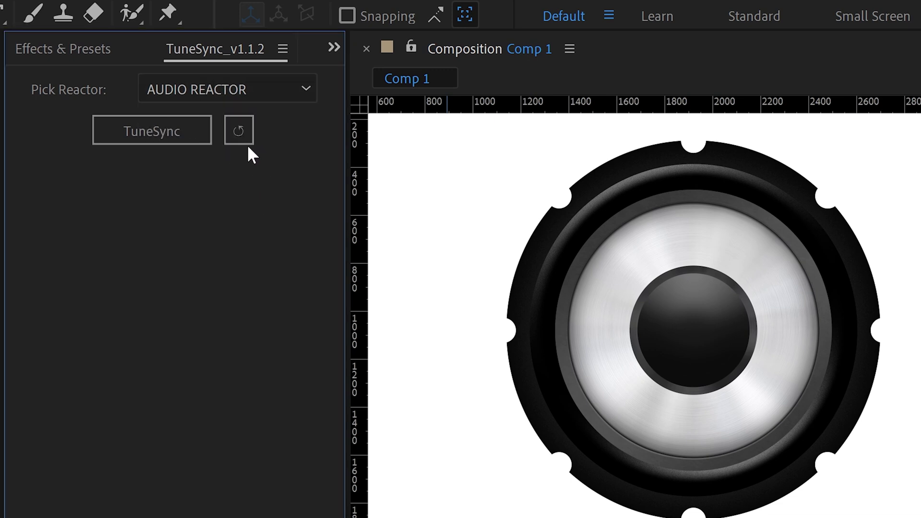
{"action": "left_click", "coordinate": [246, 89]}
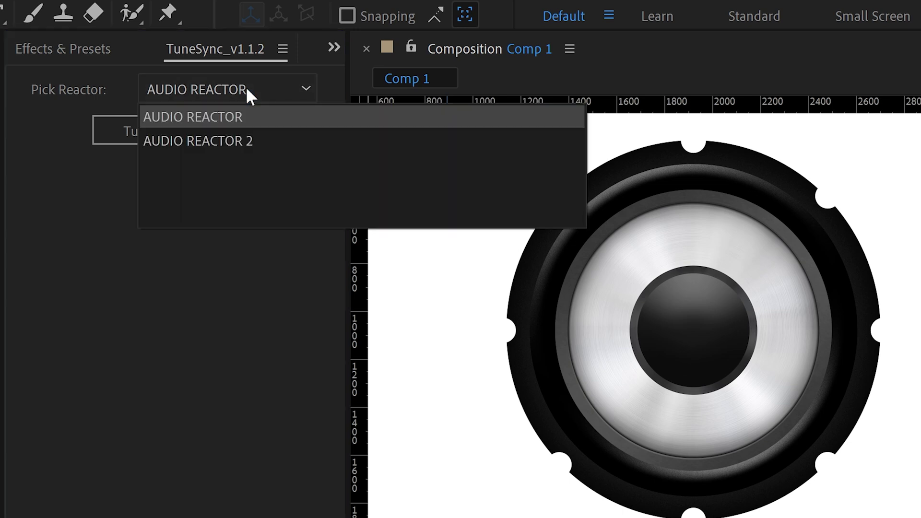
{"action": "left_click", "coordinate": [235, 137]}
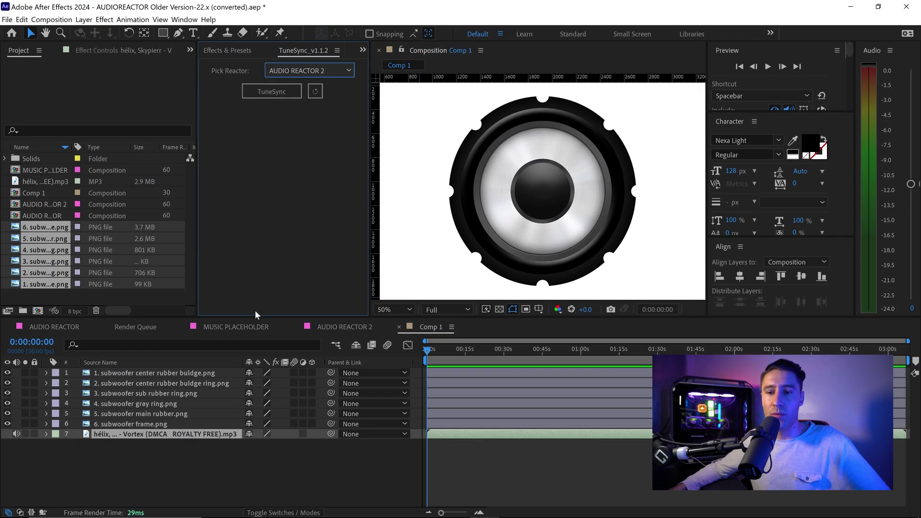
Step: Link the main rubber layer's Scale to AUDIO REACTOR 2 via TuneSync with unified X/Y properties
{"action": "left_click", "coordinate": [157, 412]}
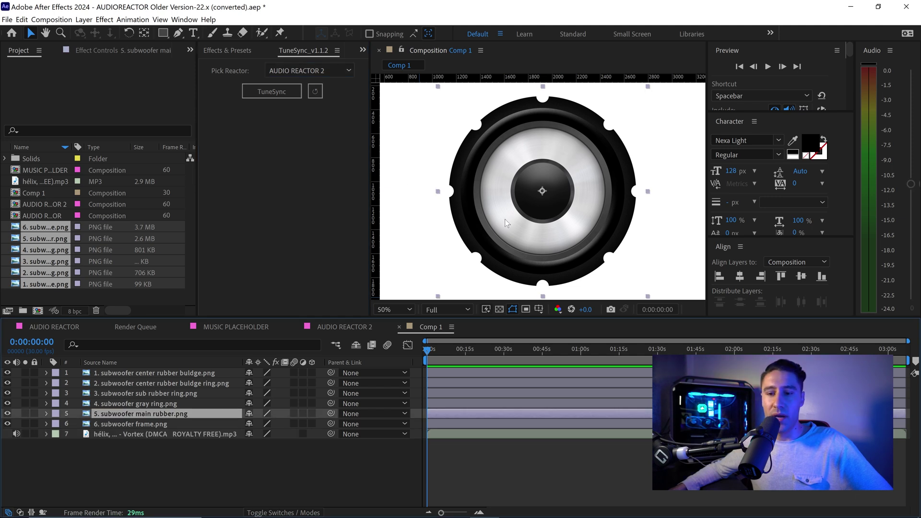
{"action": "key", "text": "s"}
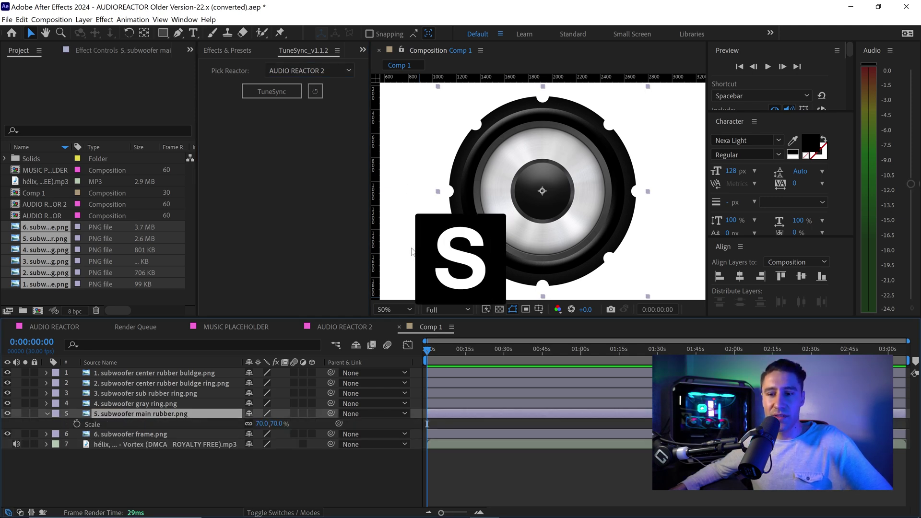
{"action": "left_click", "coordinate": [120, 425]}
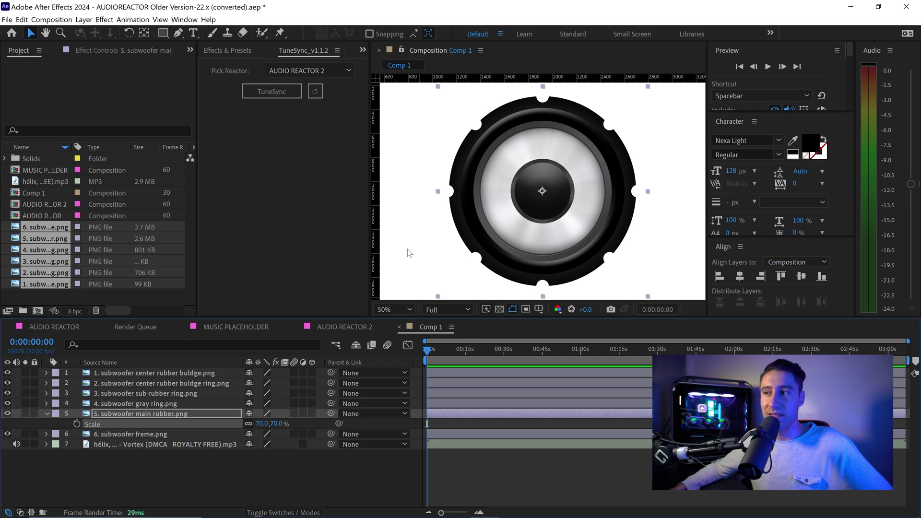
{"action": "left_click", "coordinate": [286, 92]}
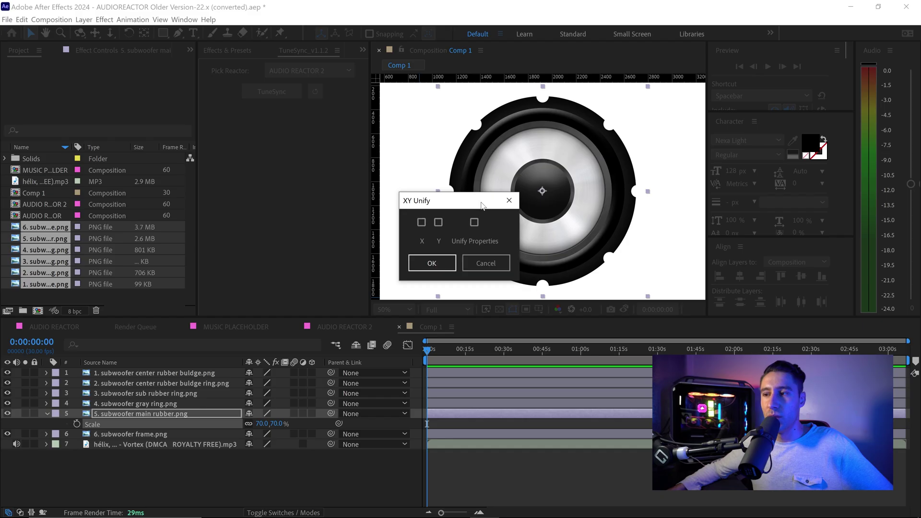
{"action": "left_click", "coordinate": [474, 222]}
{"action": "left_click", "coordinate": [442, 266]}
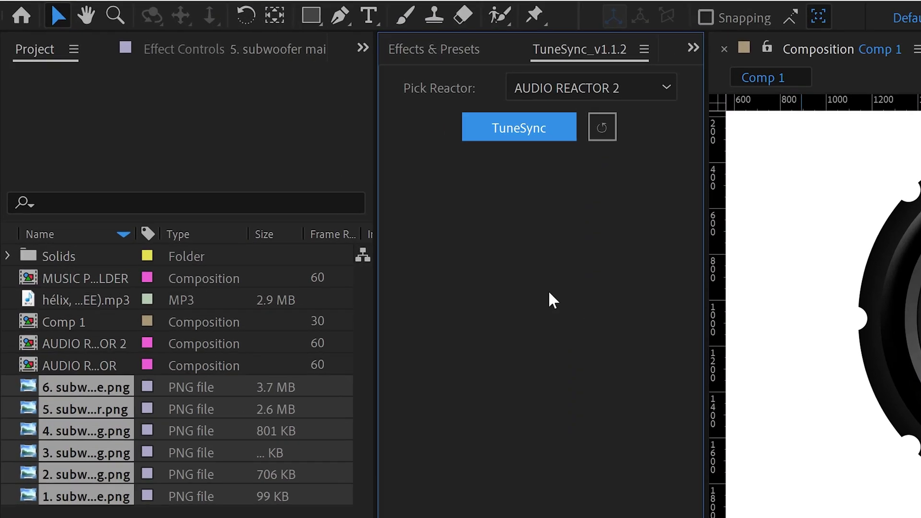
Step: Set the reactor Min Output to 70 and Max Output to 77, then scrub to preview the pulse
{"action": "left_click", "coordinate": [222, 44]}
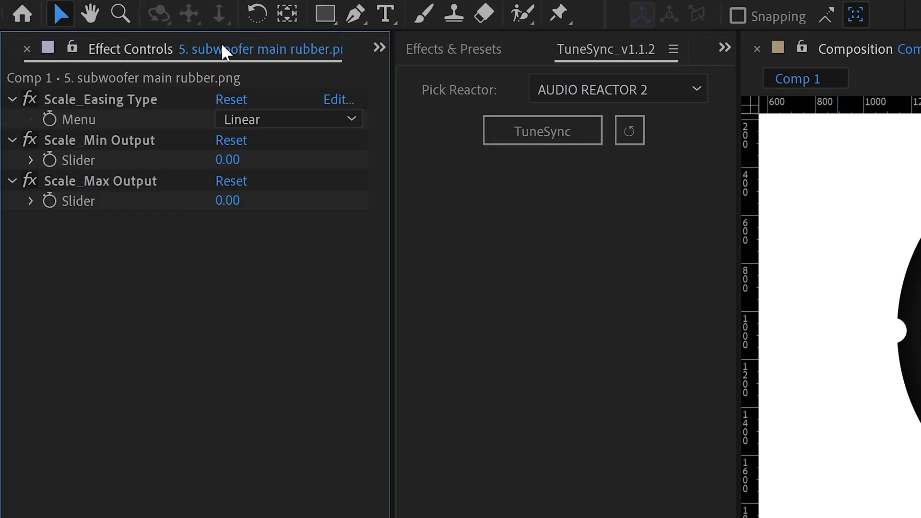
{"action": "left_click", "coordinate": [229, 160]}
{"action": "type", "text": "70"}
{"action": "left_click", "coordinate": [280, 353]}
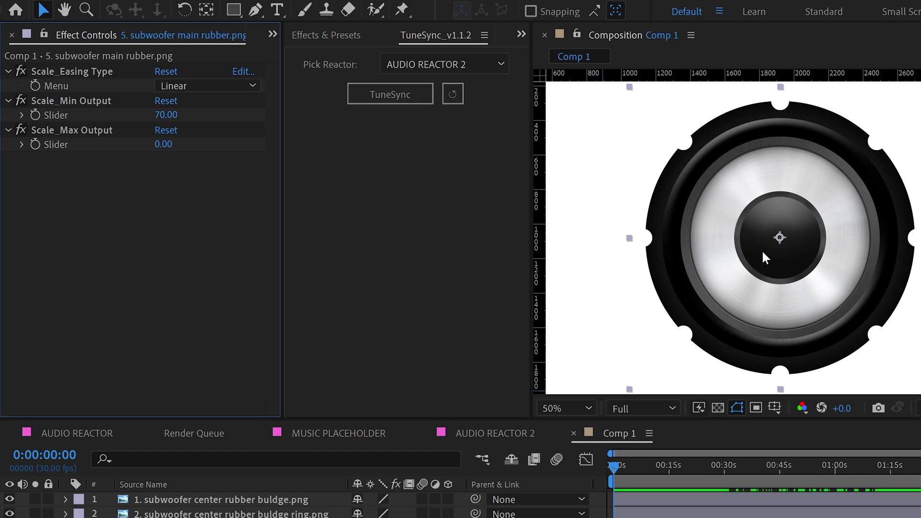
{"action": "left_click", "coordinate": [163, 144]}
{"action": "type", "text": "77"}
{"action": "left_click", "coordinate": [198, 203]}
{"action": "left_click_drag", "start_coordinate": [743, 466], "coordinate": [790, 474]}
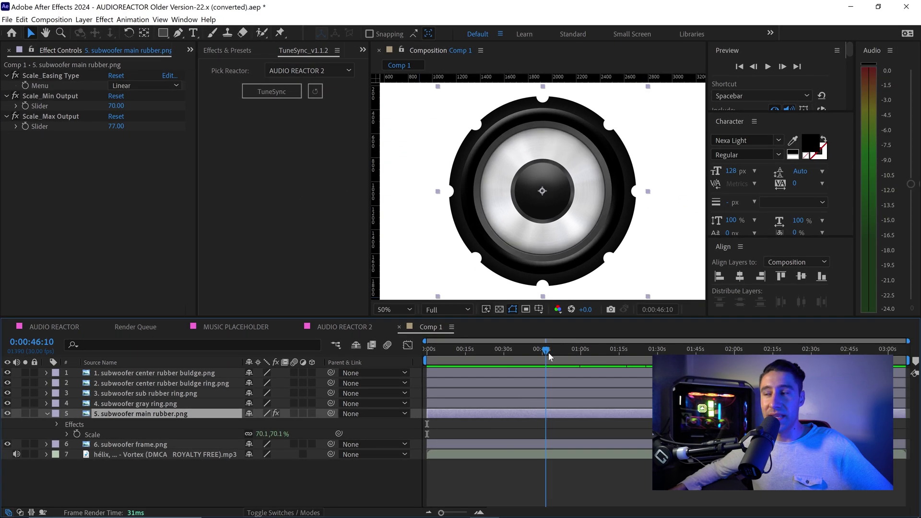
{"action": "left_click_drag", "start_coordinate": [549, 355], "coordinate": [585, 358]}
{"action": "key", "text": "Home"}
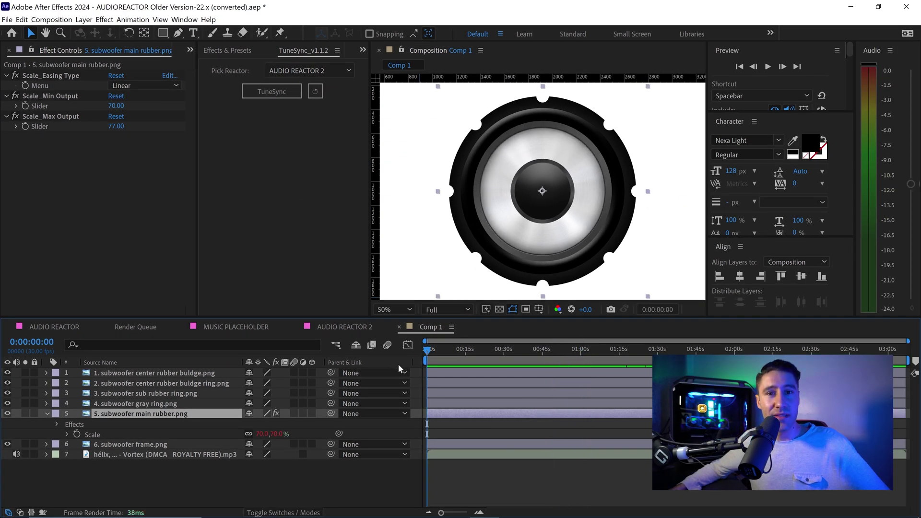
Step: Link the gray ring layer's Scale to AUDIO REACTOR via TuneSync with unified X/Y properties
{"action": "left_click", "coordinate": [147, 404]}
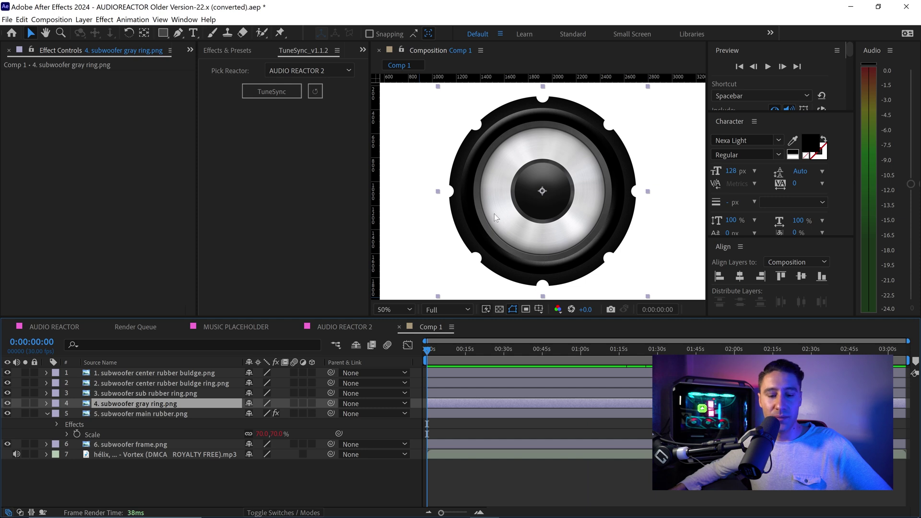
{"action": "key", "text": "s"}
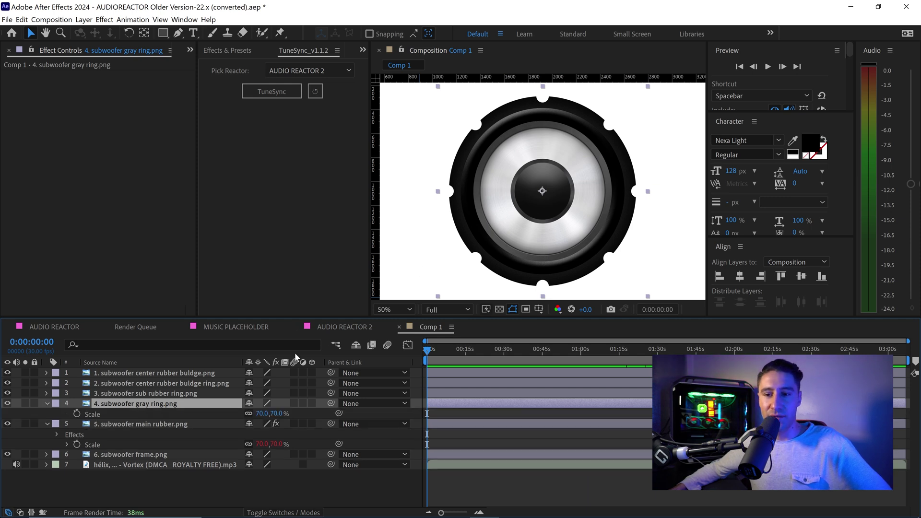
{"action": "left_click", "coordinate": [94, 413]}
{"action": "left_click", "coordinate": [336, 74]}
{"action": "left_click", "coordinate": [293, 80]}
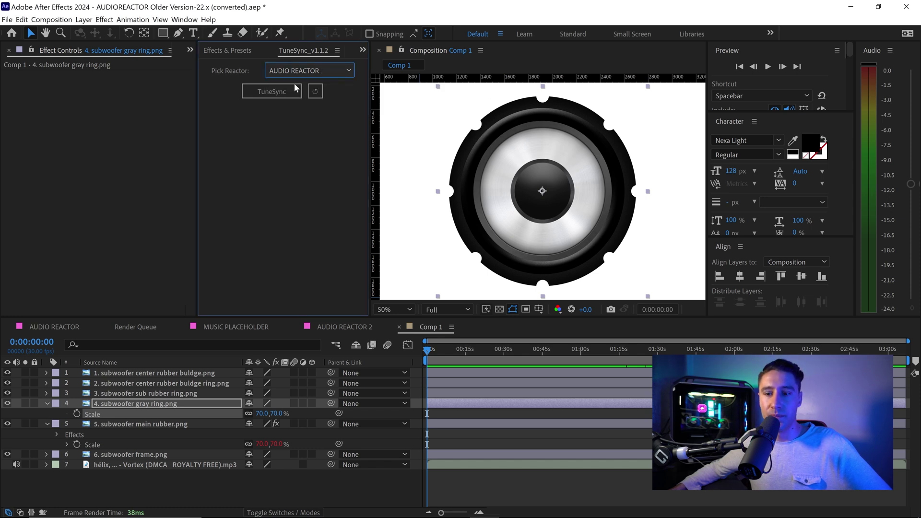
{"action": "left_click", "coordinate": [286, 88]}
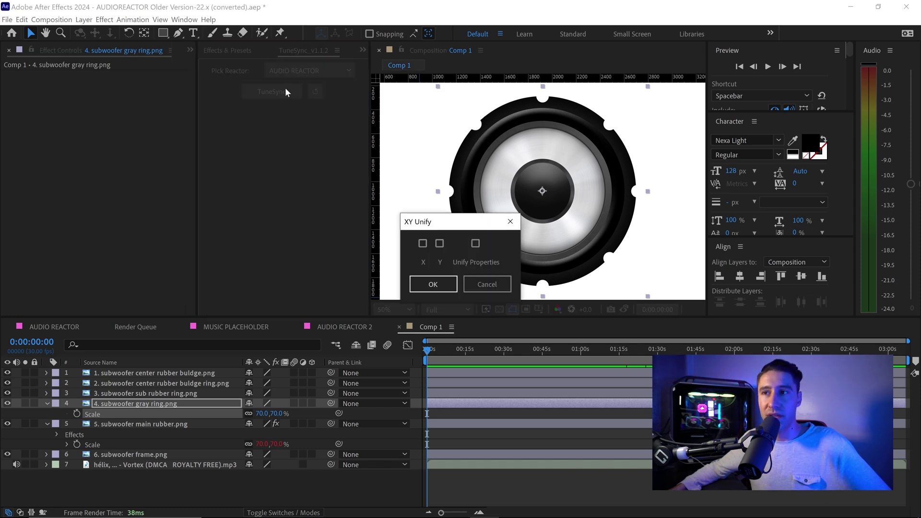
{"action": "left_click", "coordinate": [476, 243]}
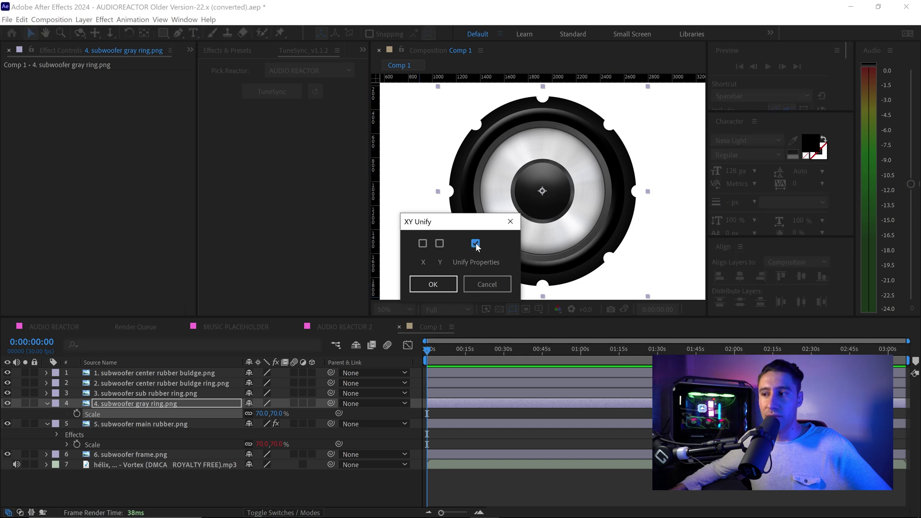
{"action": "left_click", "coordinate": [442, 286]}
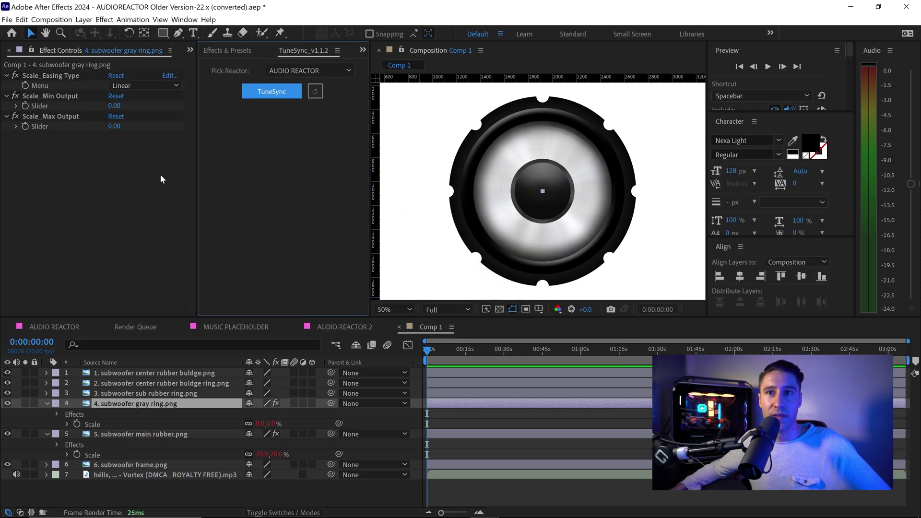
Step: Enter 70 as the gray ring's Scale Min Output
{"action": "left_click", "coordinate": [114, 105]}
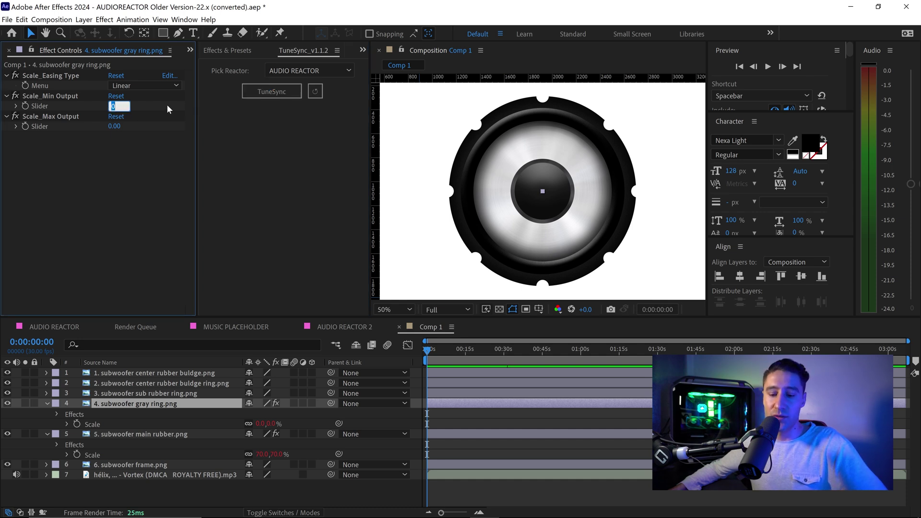
{"action": "type", "text": "70"}
{"action": "key", "text": "Tab"}
Step: Commit the gray ring's Max Output, then TuneSync-link the sub rubber ring layer's Scale to the reactor
{"action": "type", "text": "70"}
{"action": "left_click", "coordinate": [155, 178]}
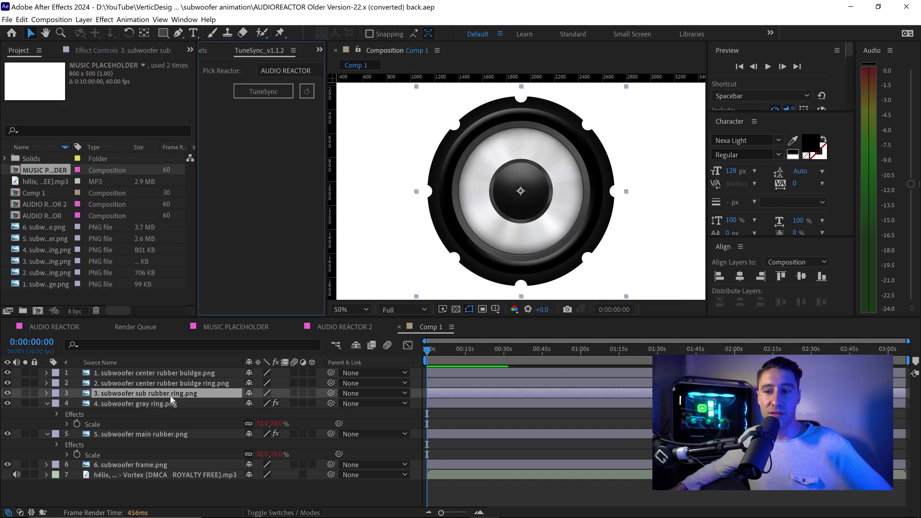
{"action": "left_click", "coordinate": [170, 394]}
{"action": "key", "text": "s"}
{"action": "left_click", "coordinate": [99, 401]}
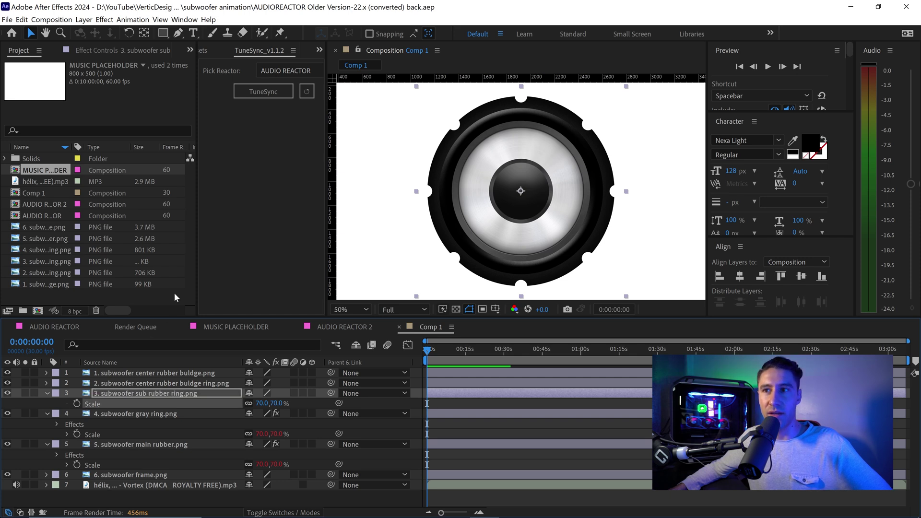
{"action": "left_click_drag", "start_coordinate": [327, 135], "coordinate": [367, 135]}
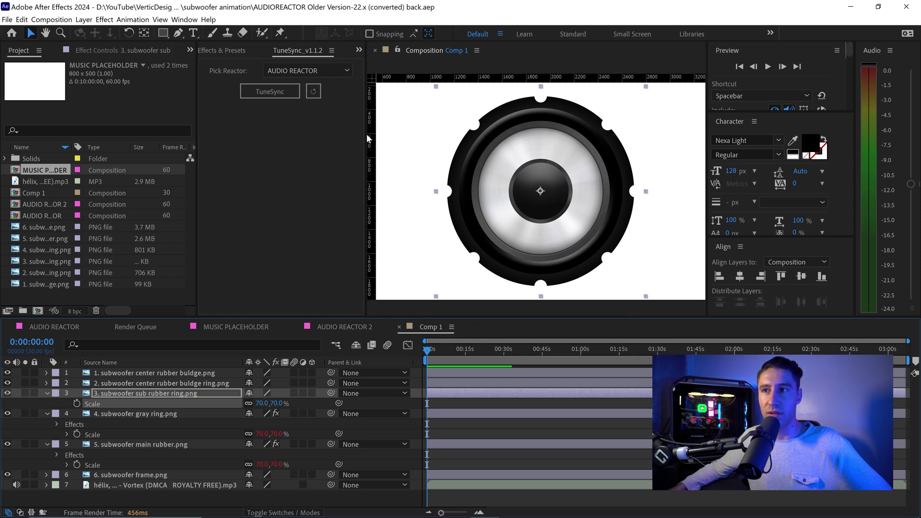
{"action": "left_click", "coordinate": [317, 92]}
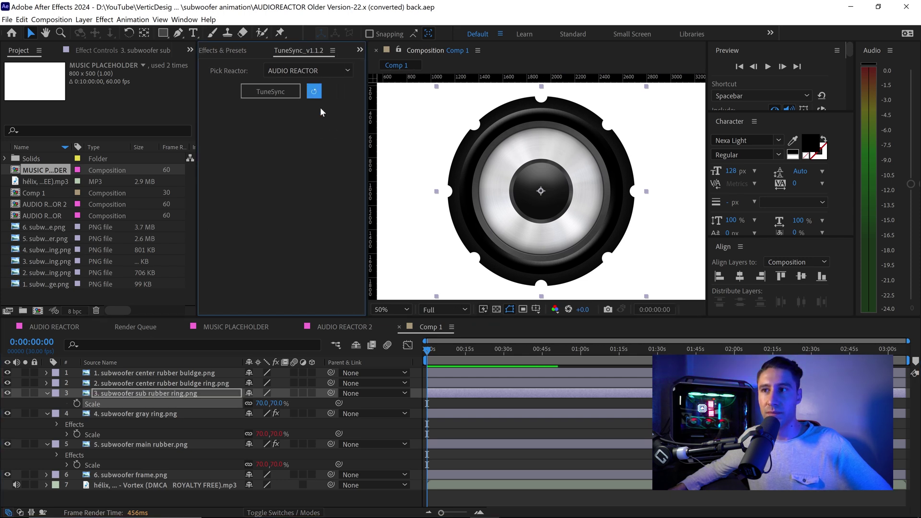
{"action": "left_click", "coordinate": [268, 92]}
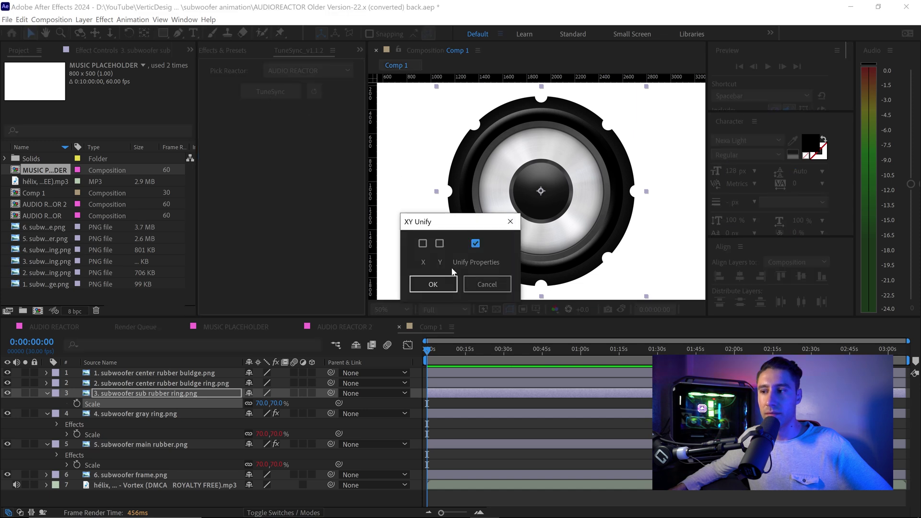
{"action": "left_click", "coordinate": [437, 283]}
Step: Set the sub rubber ring's Scale_Min Output to 70 and Scale_Max Output to 75
{"action": "left_click", "coordinate": [103, 51]}
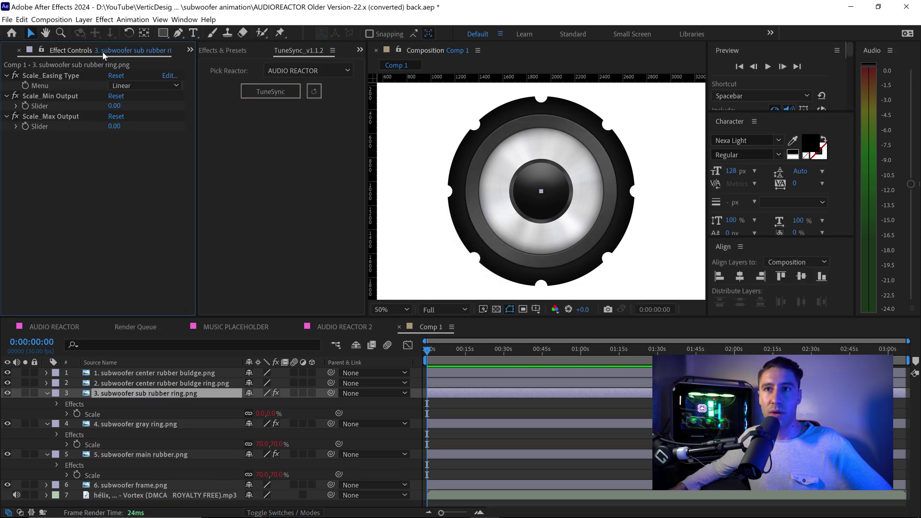
{"action": "left_click", "coordinate": [115, 106]}
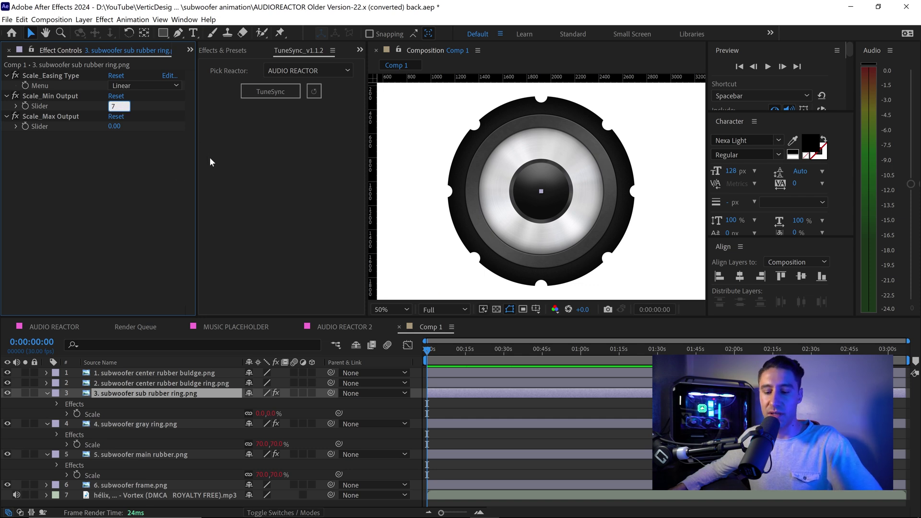
{"action": "type", "text": "70"}
{"action": "key", "text": "Tab"}
{"action": "type", "text": "7"}
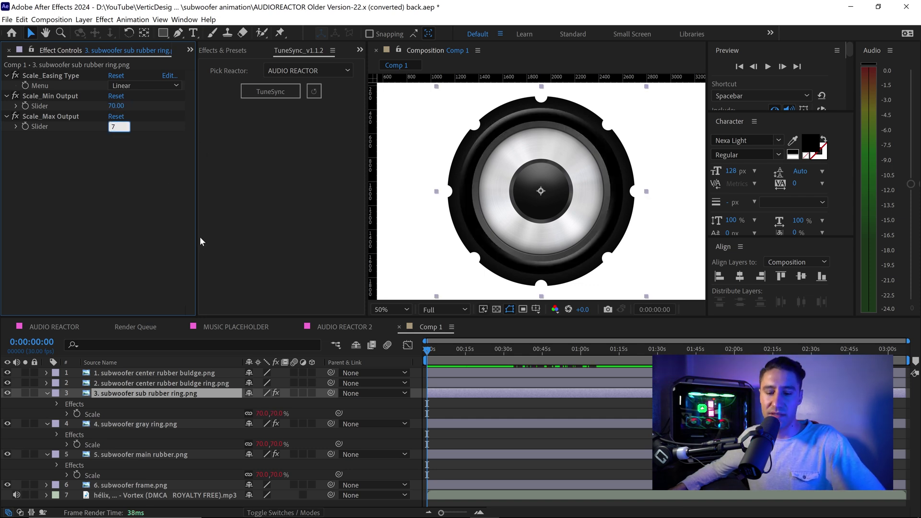
{"action": "type", "text": "5"}
{"action": "key", "text": "Return"}
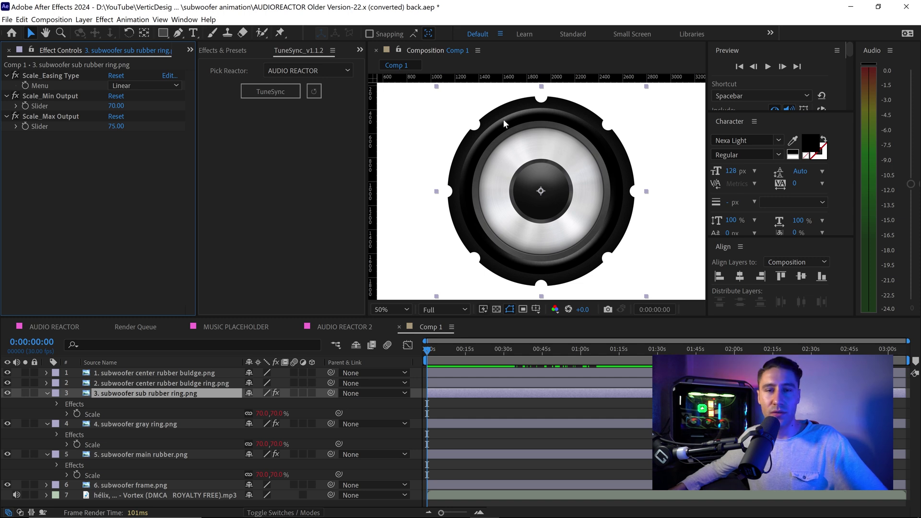
Step: Collapse the sub rubber ring and TuneSync-link the center rubber buldge ring layer's Scale to the reactor
{"action": "left_click", "coordinate": [47, 393]}
{"action": "left_click", "coordinate": [124, 384]}
{"action": "key", "text": "s"}
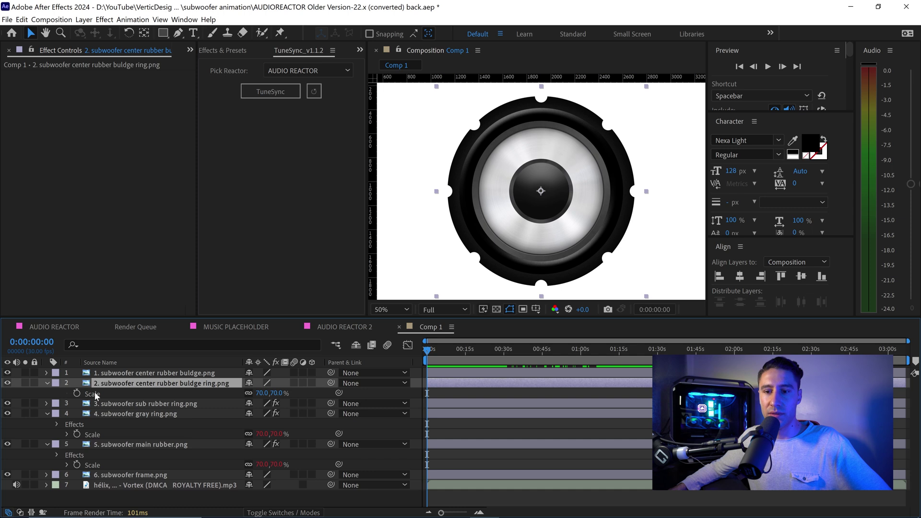
{"action": "left_click", "coordinate": [95, 394]}
{"action": "left_click", "coordinate": [282, 93]}
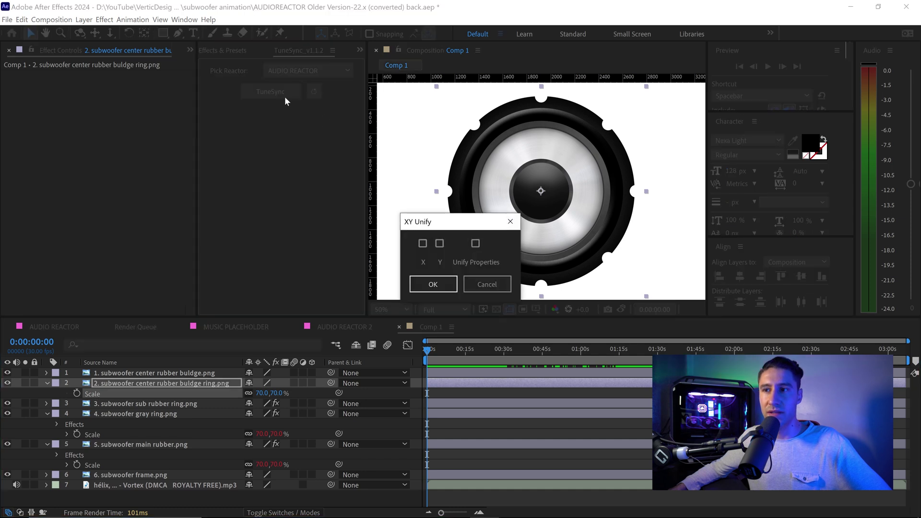
{"action": "left_click", "coordinate": [433, 284]}
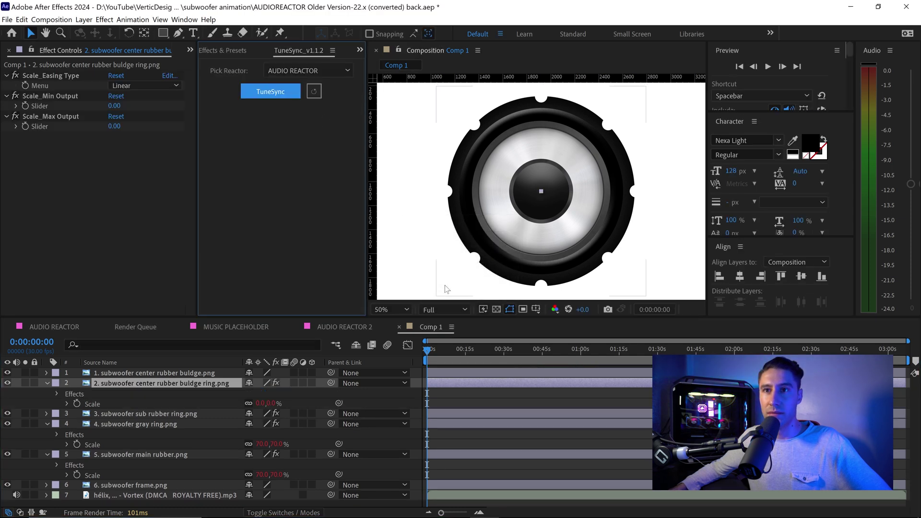
Step: Set the buldge ring's Scale_Min Output to 69 and Scale_Max Output to 74
{"action": "left_click", "coordinate": [115, 106]}
{"action": "type", "text": "70"}
{"action": "key", "text": "Return"}
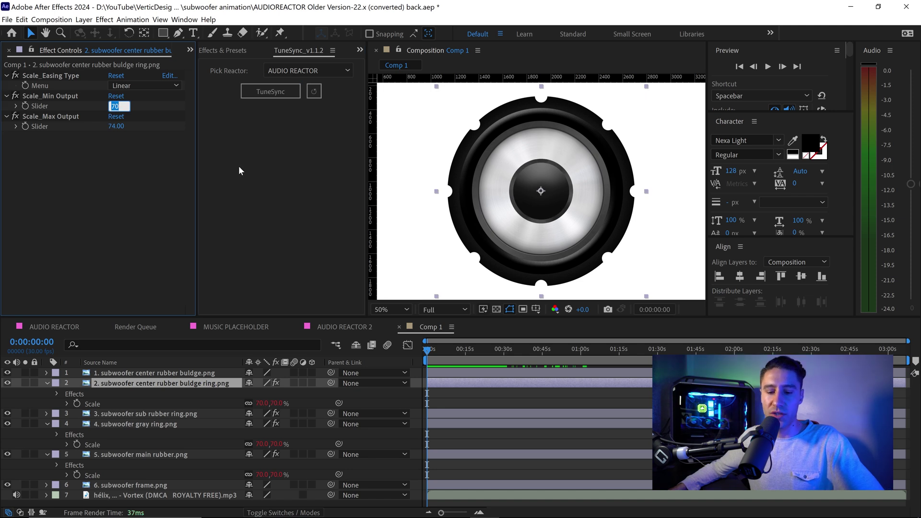
{"action": "type", "text": "6"}
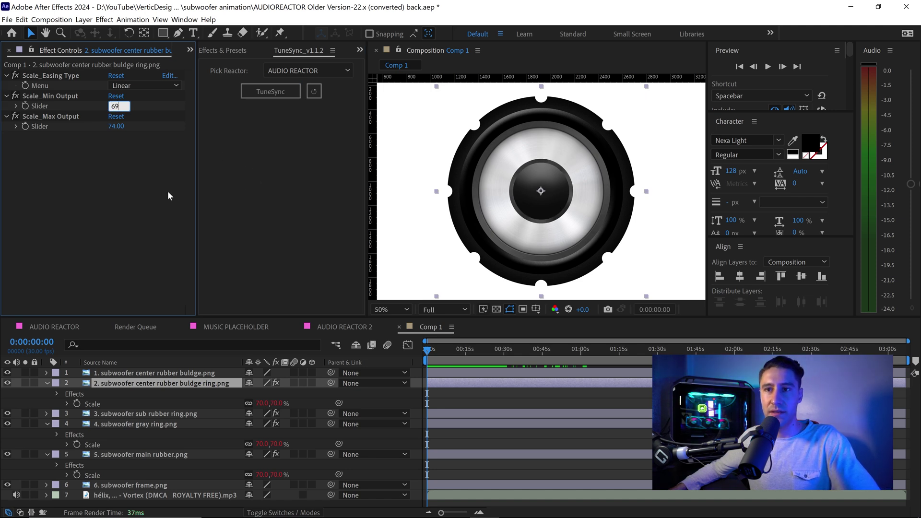
{"action": "type", "text": "9"}
{"action": "key", "text": "Escape"}
{"action": "left_click", "coordinate": [114, 126]}
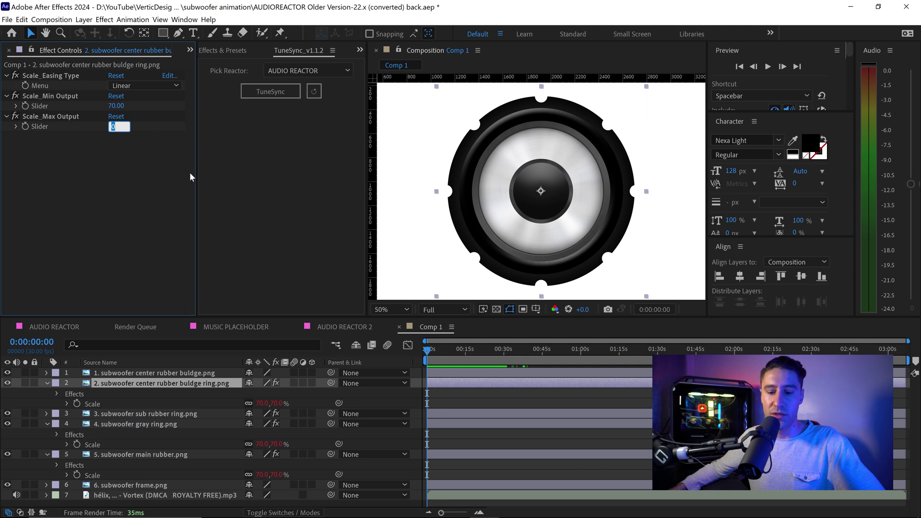
{"action": "type", "text": "7"}
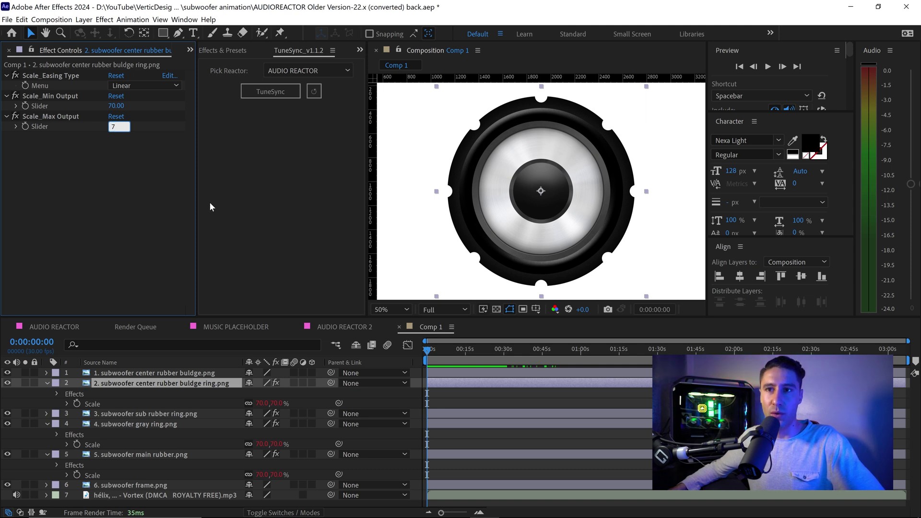
{"action": "type", "text": "4"}
{"action": "key", "text": "Return"}
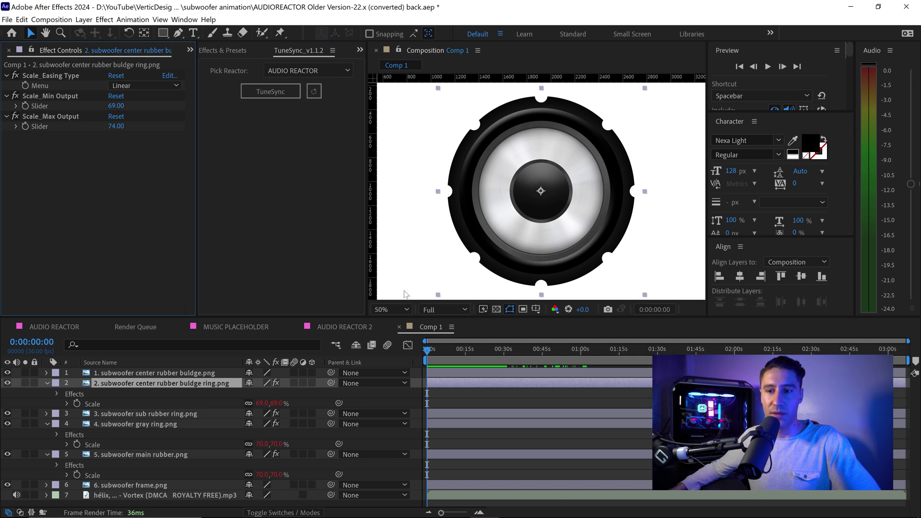
Step: TuneSync-link the center rubber buldge layer's Scale to the reactor with unified X/Y properties
{"action": "left_click", "coordinate": [177, 373]}
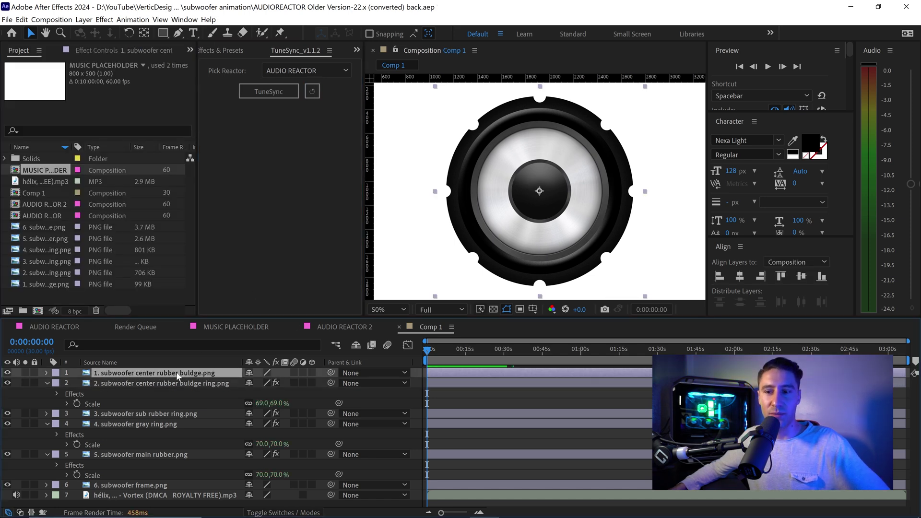
{"action": "key", "text": "s"}
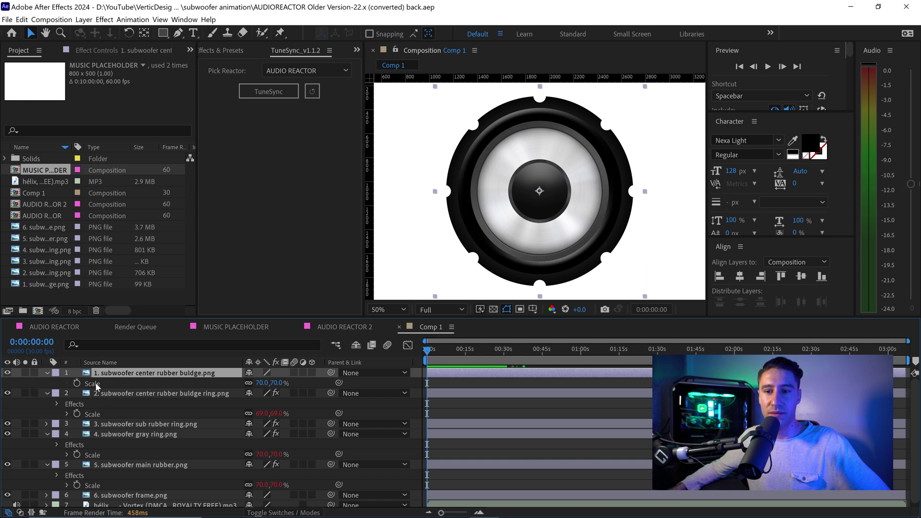
{"action": "left_click", "coordinate": [94, 383]}
{"action": "left_click", "coordinate": [274, 91]}
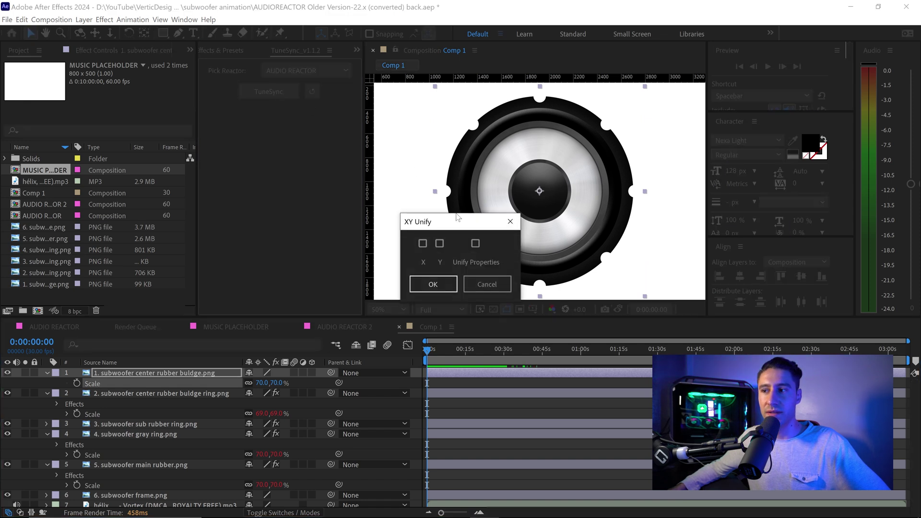
{"action": "left_click", "coordinate": [476, 244]}
{"action": "left_click", "coordinate": [433, 284]}
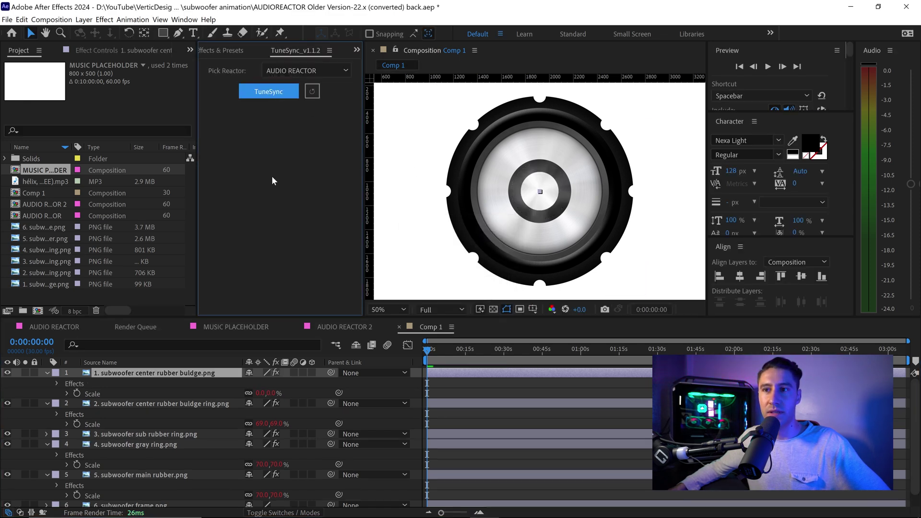
Step: Set the buldge layer's Scale_Min Output to 70 and Scale_Max Output to 74
{"action": "left_click", "coordinate": [129, 50]}
{"action": "left_click", "coordinate": [115, 106]}
{"action": "type", "text": "70"}
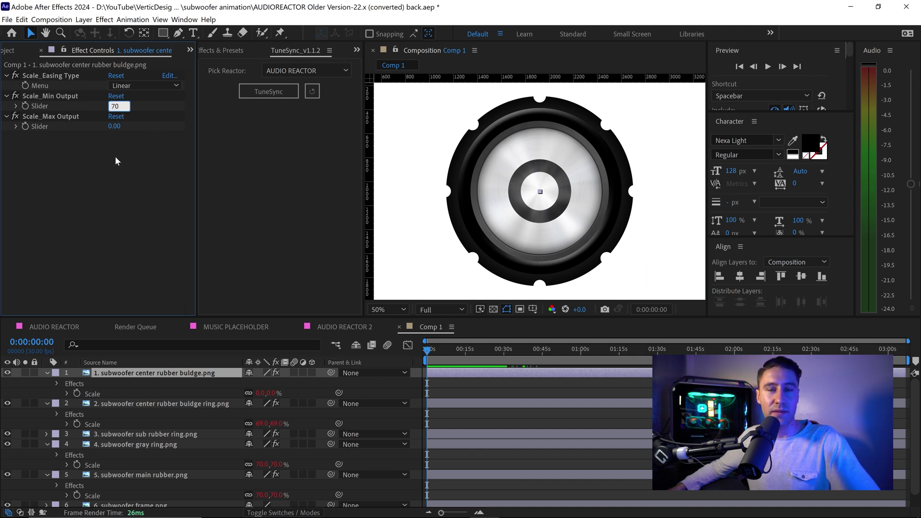
{"action": "key", "text": "Return"}
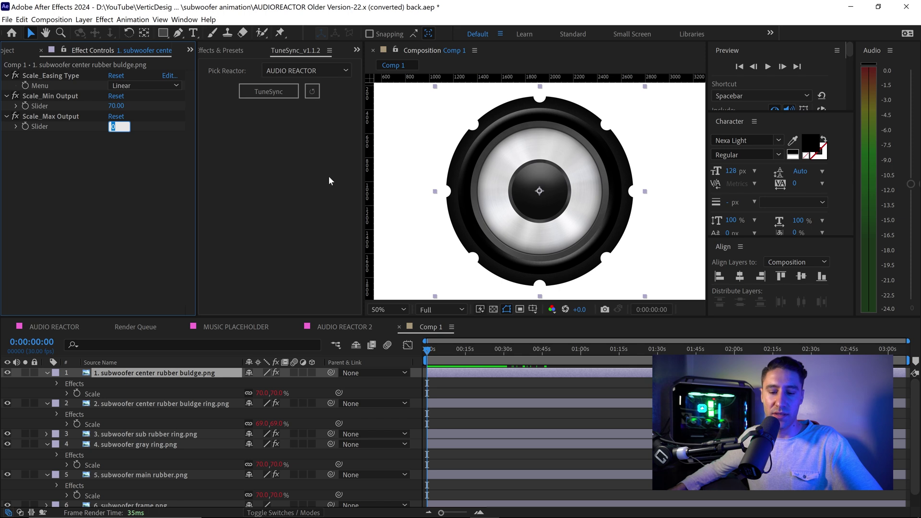
{"action": "type", "text": "7"}
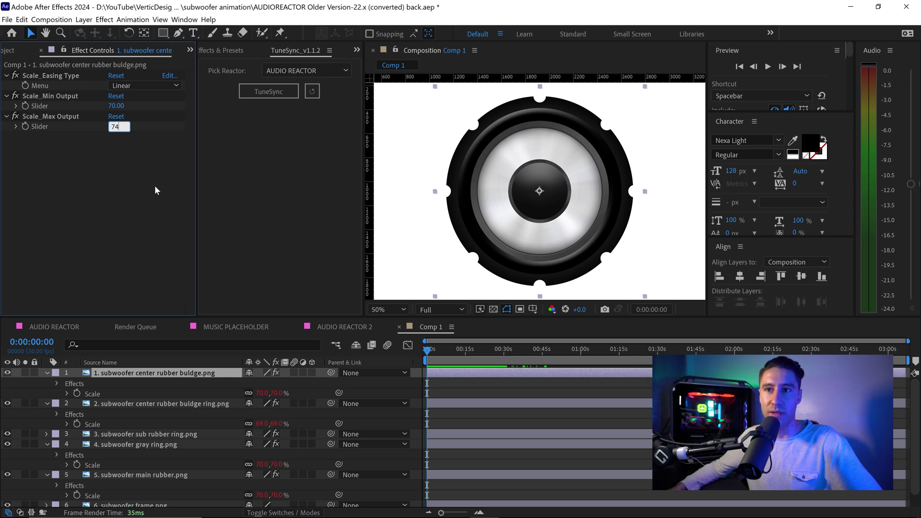
{"action": "type", "text": "4"}
{"action": "key", "text": "Return"}
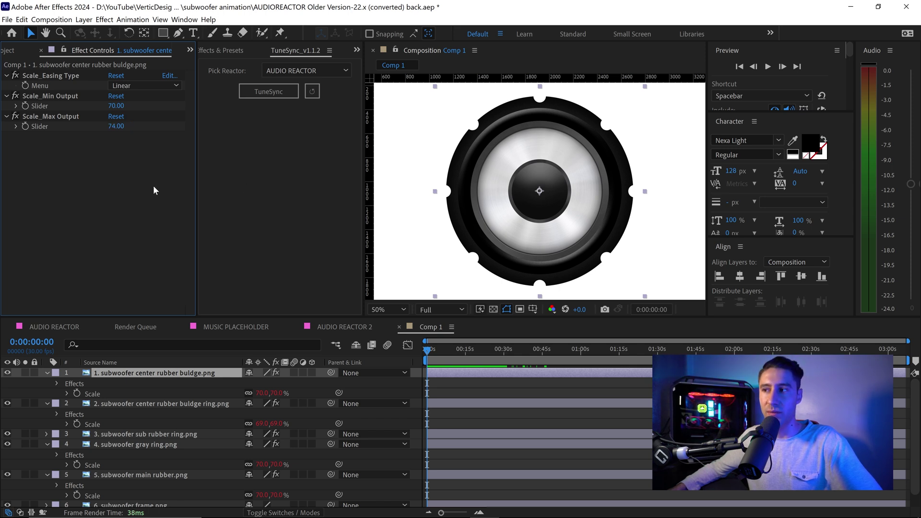
Step: Collapse layers 1 through 5, deselect them, and scrub the playhead to about 0:00:47
{"action": "left_click", "coordinate": [47, 373]}
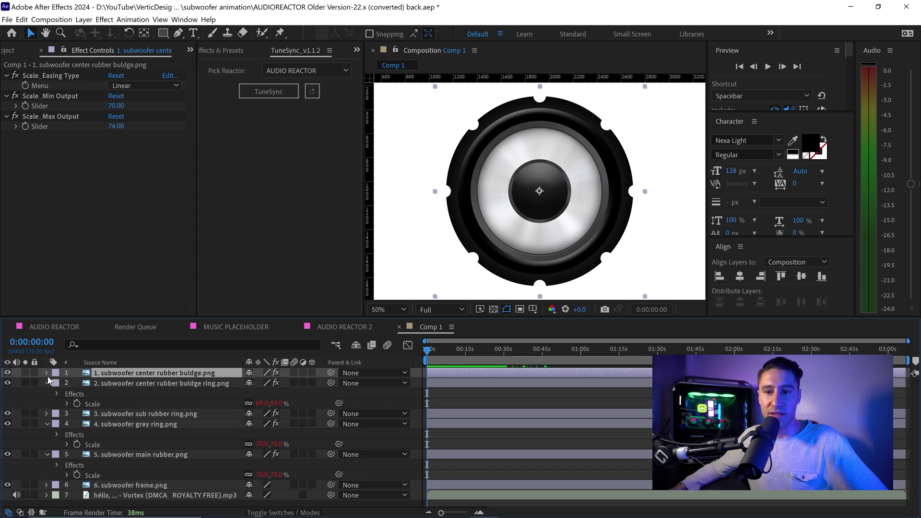
{"action": "left_click", "coordinate": [125, 387]}
{"action": "left_click", "coordinate": [116, 452], "text": "shift"}
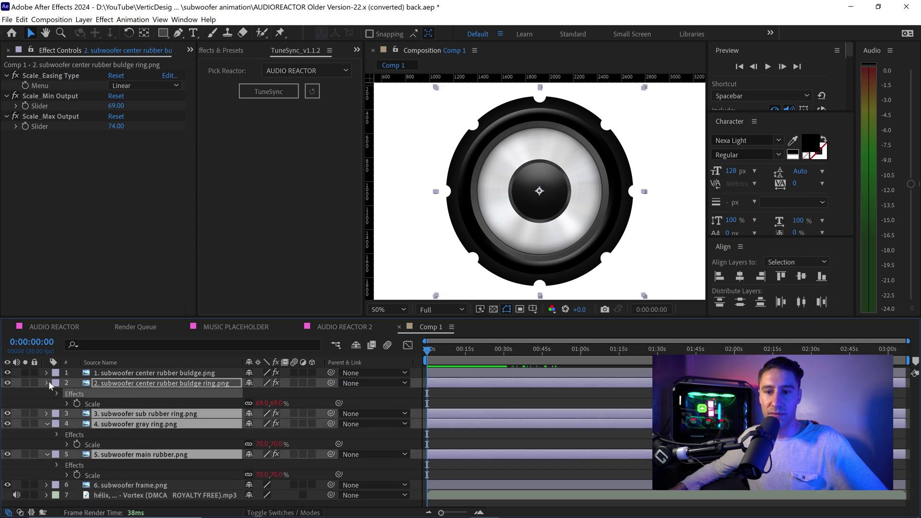
{"action": "left_click", "coordinate": [47, 383]}
{"action": "left_click", "coordinate": [199, 471]}
{"action": "left_click_drag", "start_coordinate": [430, 347], "coordinate": [549, 357]}
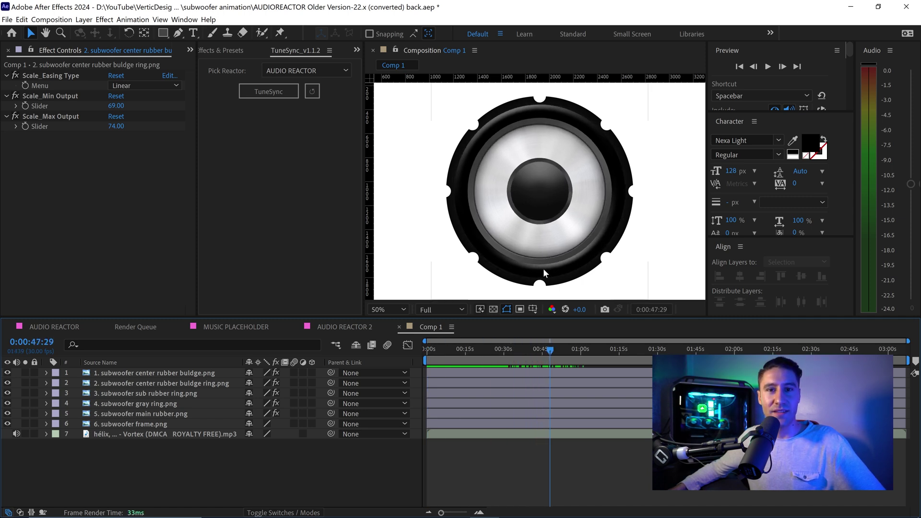